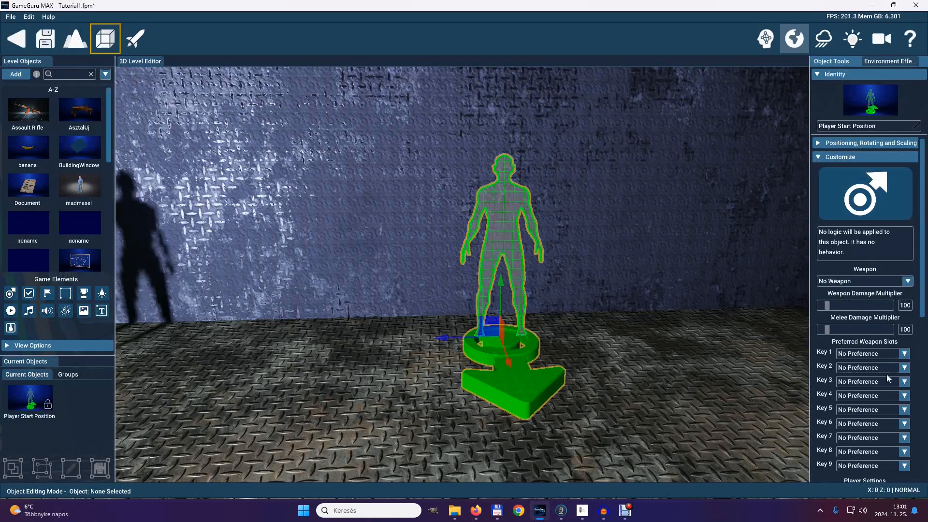
# Review the Player Start Position's Customize settings, from the weapon slots down to the health regeneration and effects options.
pyautogui.scroll(-5, 924, 284)
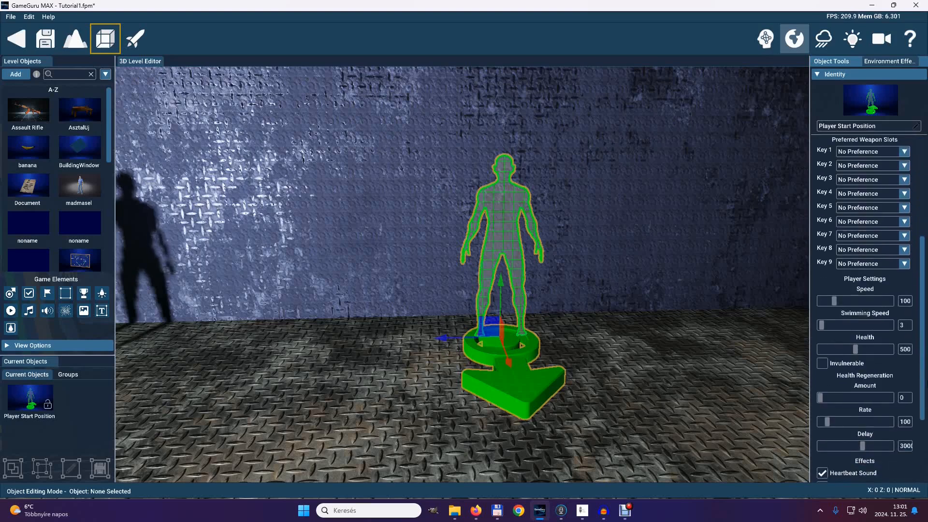
pyautogui.moveTo(923, 314); pyautogui.dragTo(923, 316)
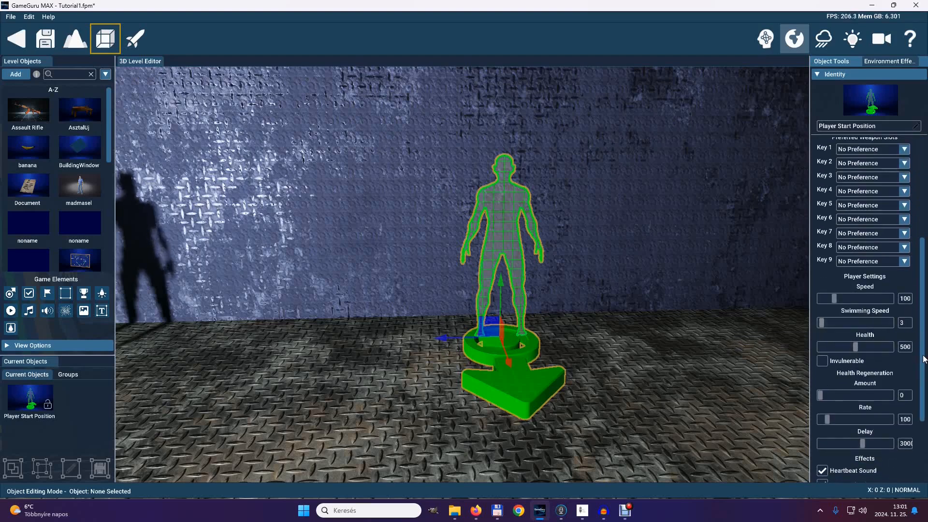
pyautogui.moveTo(924, 359); pyautogui.dragTo(925, 399)
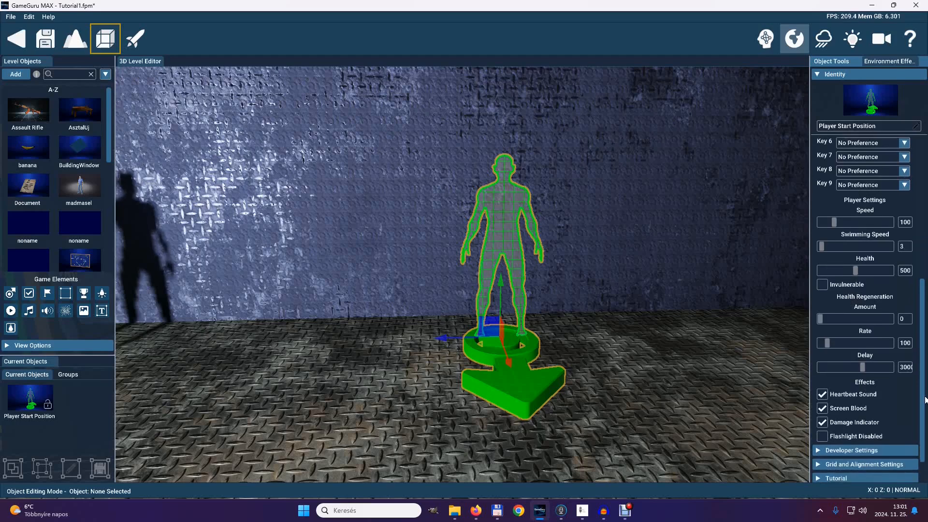
pyautogui.scroll(10, 926, 399)
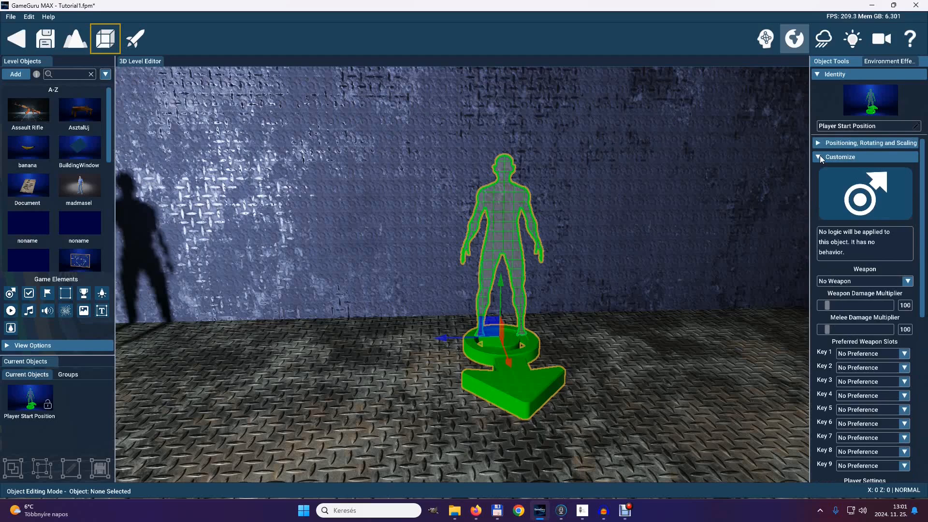
# Set the Player Start Position's lives to 3 in Developer Settings and look through the remaining statistics.
pyautogui.click(820, 157)
pyautogui.click(819, 171)
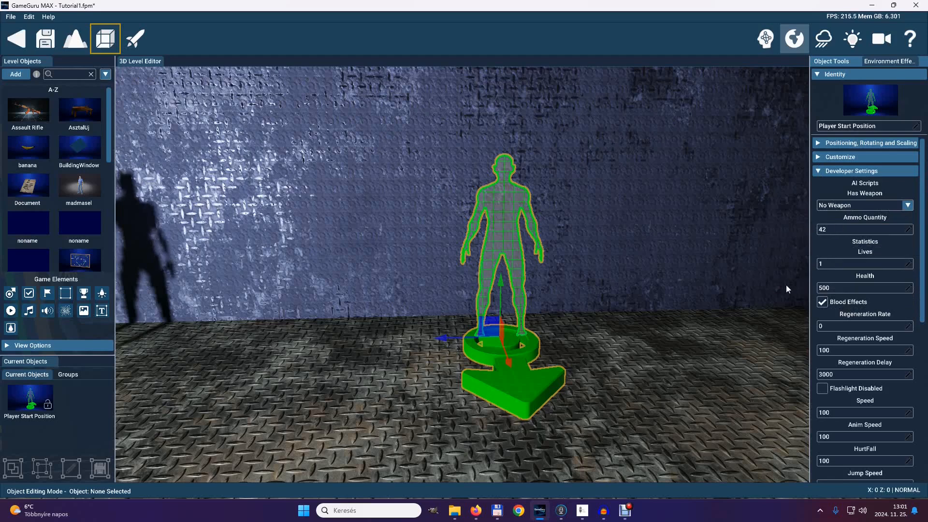
pyautogui.click(831, 264)
pyautogui.moveTo(827, 264); pyautogui.dragTo(816, 271)
pyautogui.write('3')
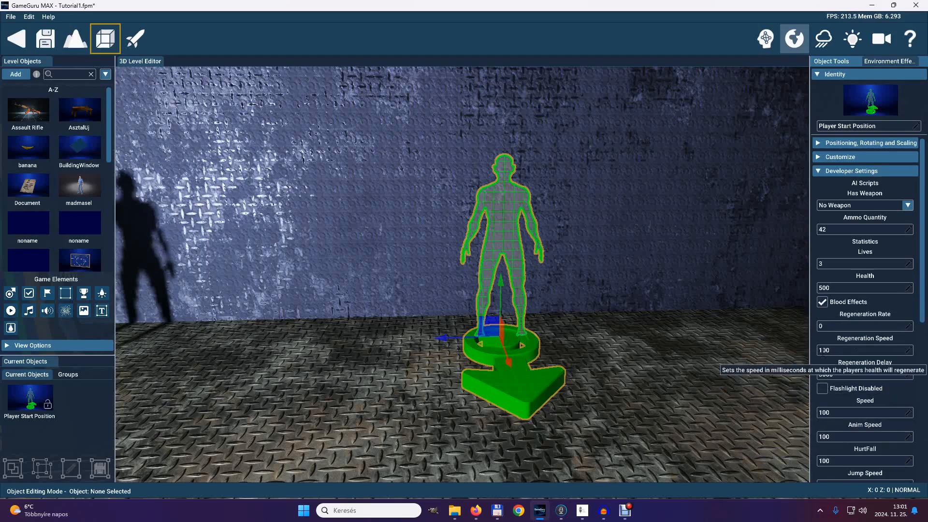
pyautogui.moveTo(923, 303); pyautogui.dragTo(921, 440)
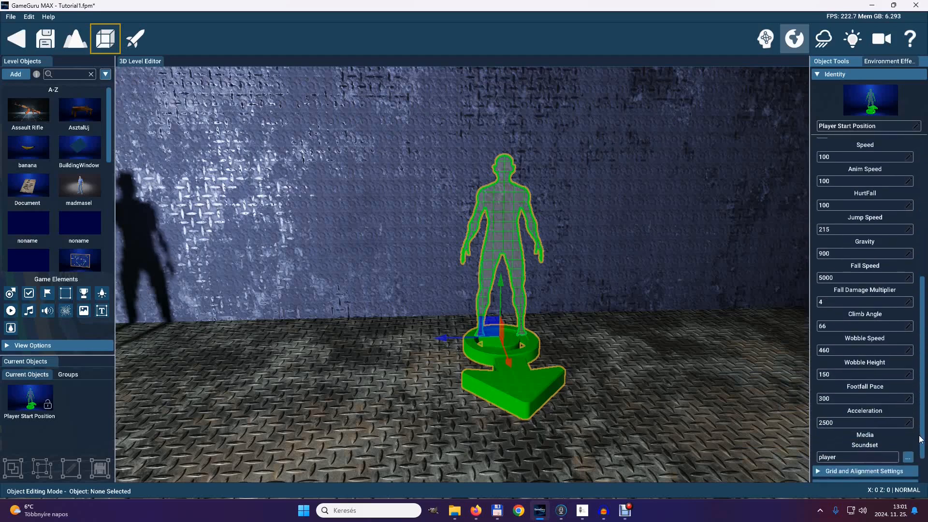
pyautogui.click(818, 74)
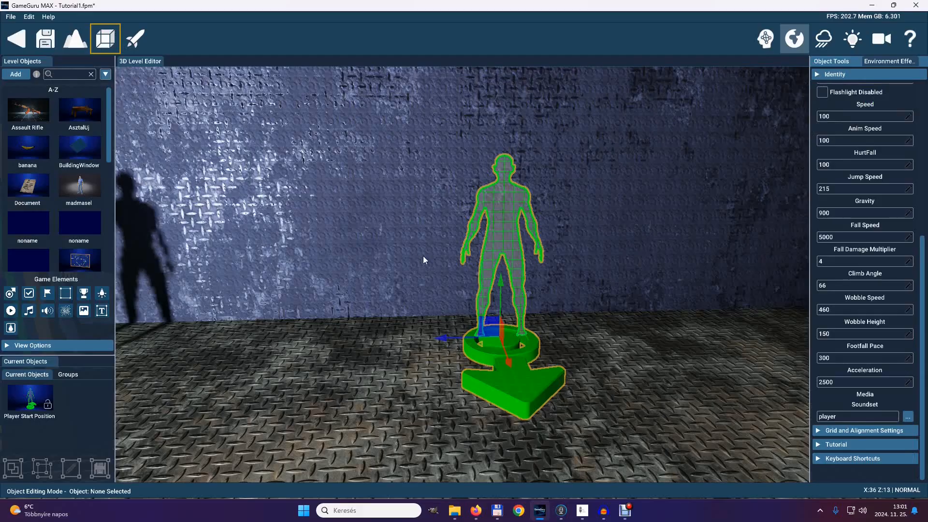
# Select the character standing behind the note board and show its Behavior settings.
pyautogui.moveTo(423, 255)
pyautogui.mouseDown(button='right')
pyautogui.moveTo(459, 260)
pyautogui.moveTo(422, 254)
pyautogui.mouseUp(button='right')
pyautogui.press('w')
pyautogui.press('w')
pyautogui.press('s')
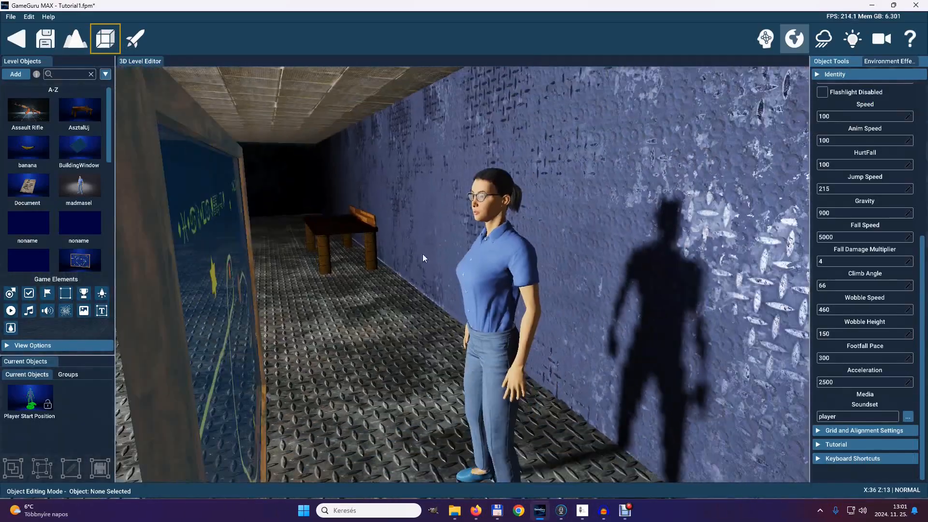
pyautogui.click(495, 309)
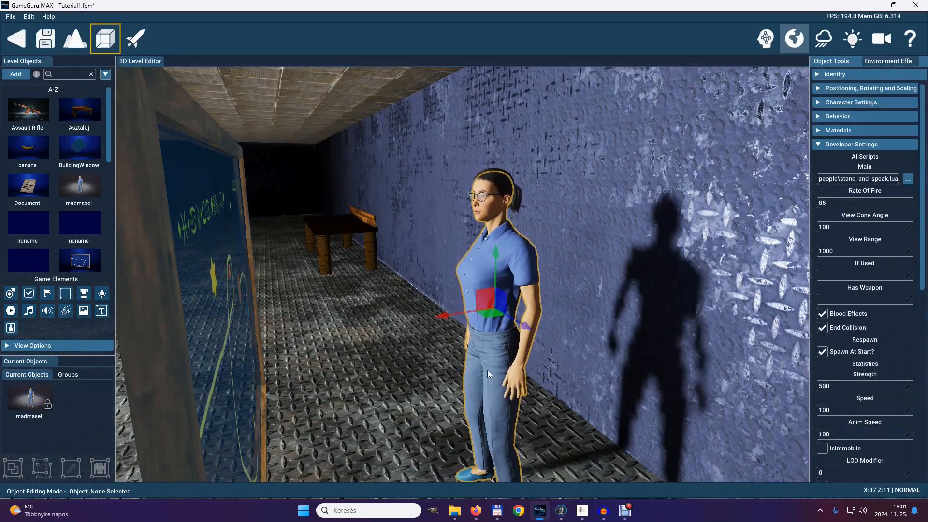
pyautogui.click(817, 144)
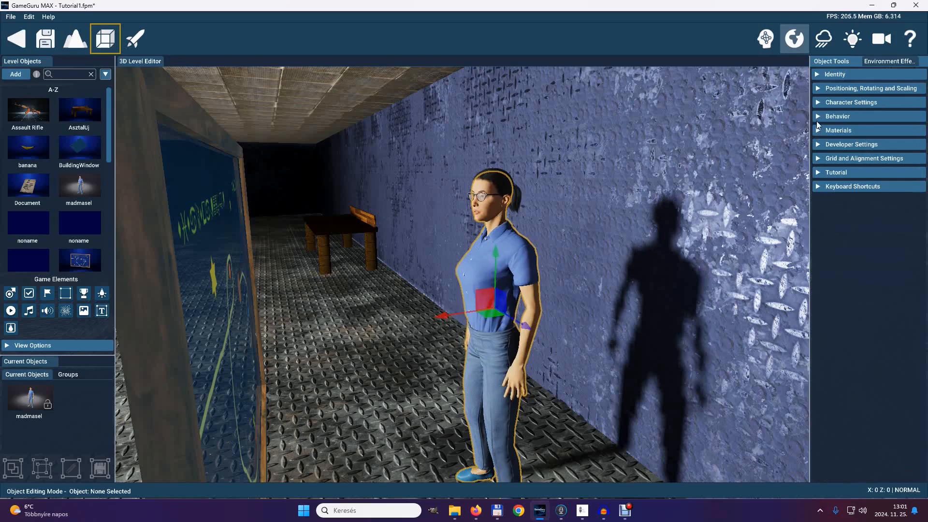
pyautogui.click(818, 117)
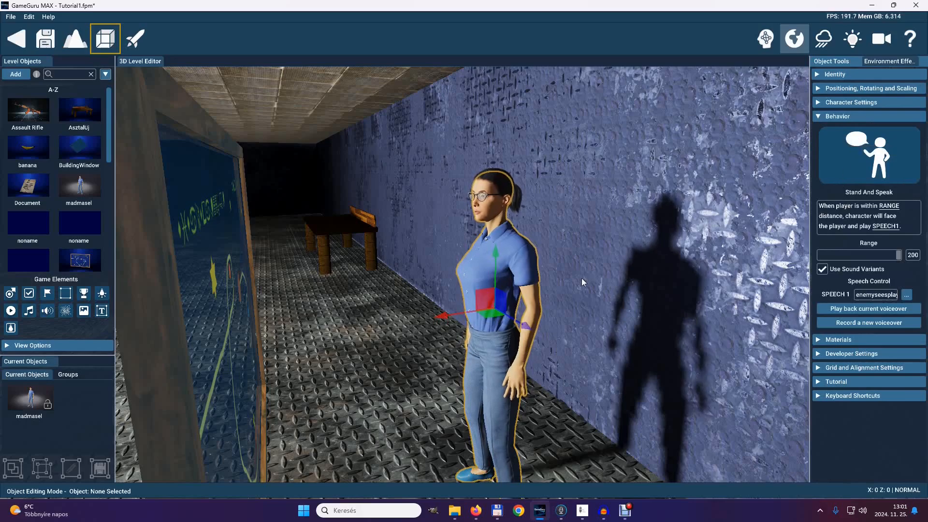
# Select the note board and the wooden table in turn and check the Behavior settings of each.
pyautogui.press('s')
pyautogui.moveTo(586, 342); pyautogui.dragTo(459, 260, button='right')
pyautogui.press('a')
pyautogui.press('w')
pyautogui.click(585, 236)
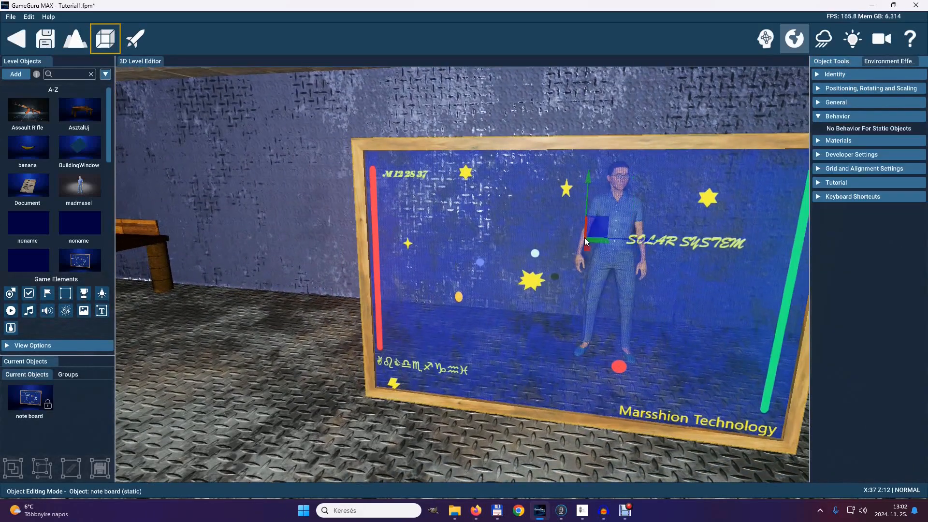
pyautogui.moveTo(510, 397); pyautogui.dragTo(459, 261, button='right')
pyautogui.press('w')
pyautogui.press('w')
pyautogui.press('s')
pyautogui.click(468, 332)
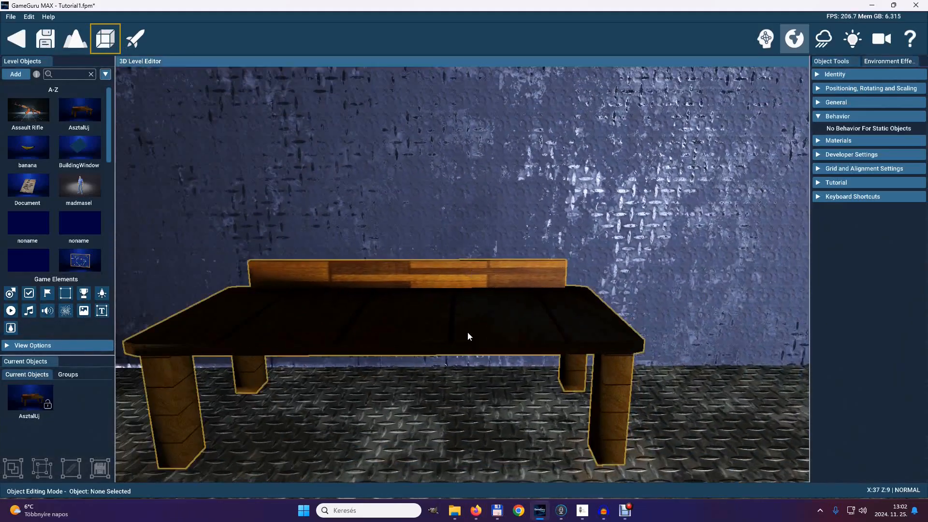
# Select the barred door at the end of the room and show its Behavior settings.
pyautogui.moveTo(469, 401); pyautogui.dragTo(458, 259, button='right')
pyautogui.press('s')
pyautogui.press('w')
pyautogui.press('w')
pyautogui.press('w')
pyautogui.click(458, 333)
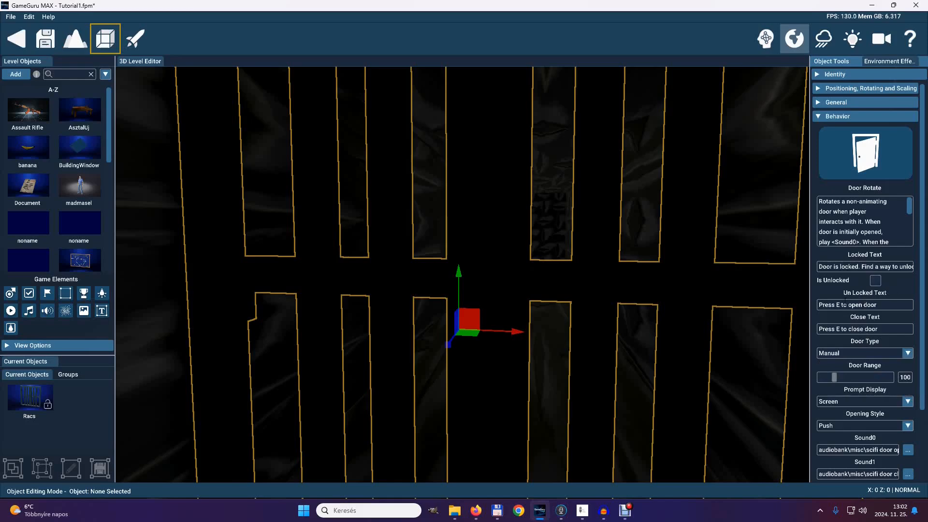
# Test the level by walking to the barred door, trying to open it and heading back, and return to the editor.
pyautogui.moveTo(771, 362); pyautogui.dragTo(458, 259, button='right')
pyautogui.press('w')
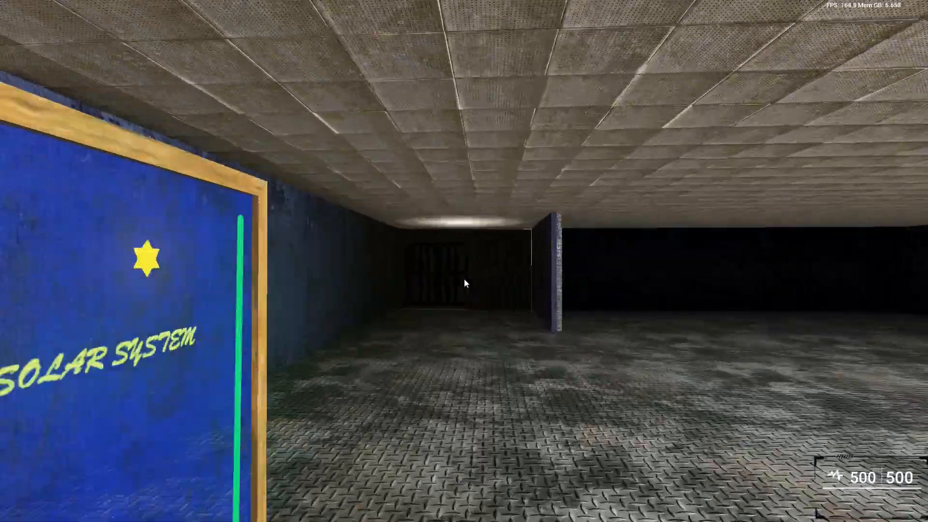
pyautogui.press('w')
pyautogui.press('e')
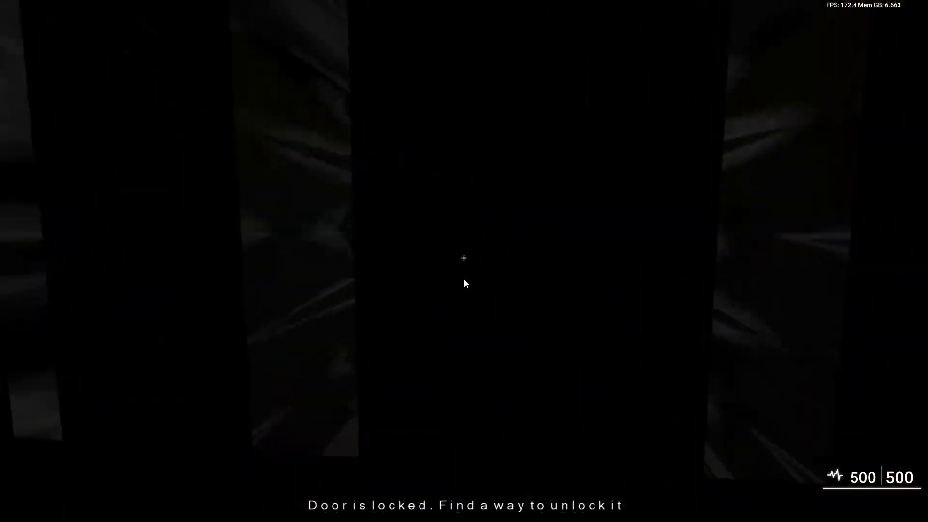
pyautogui.press('s')
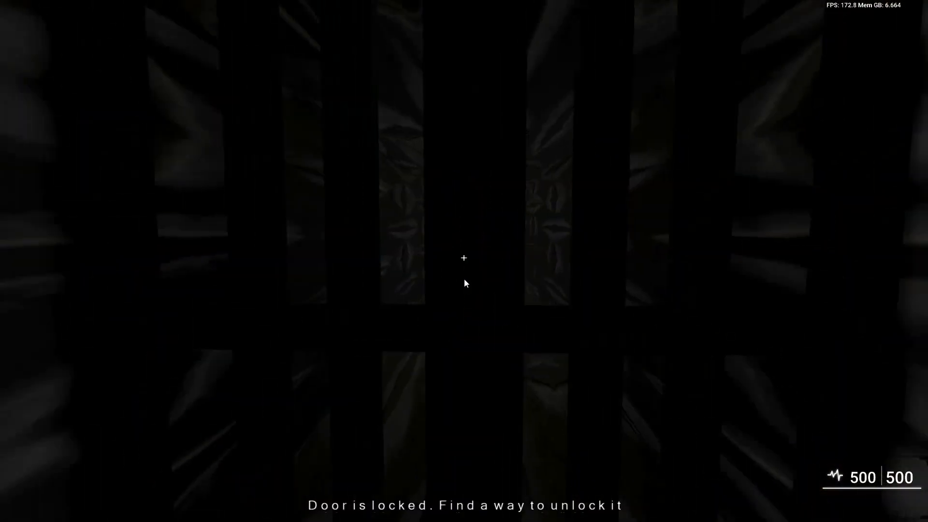
pyautogui.press('s')
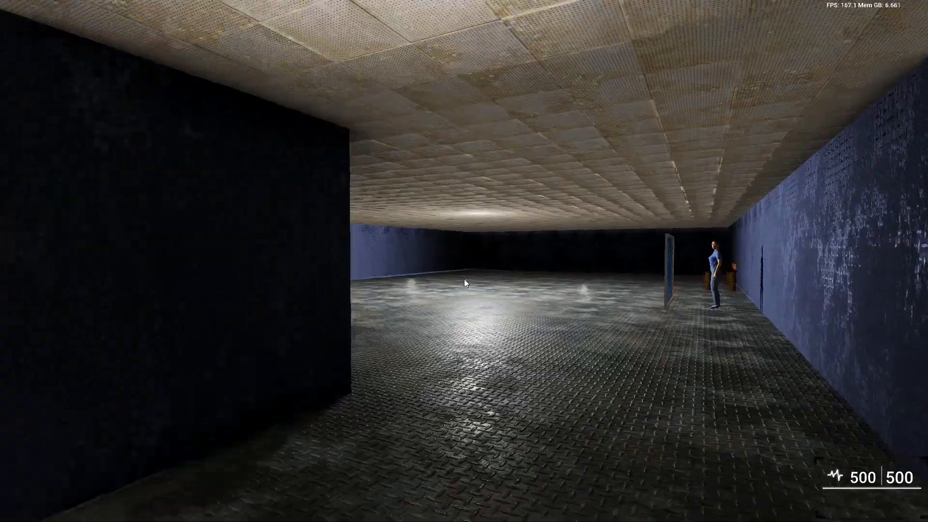
pyautogui.press('w')
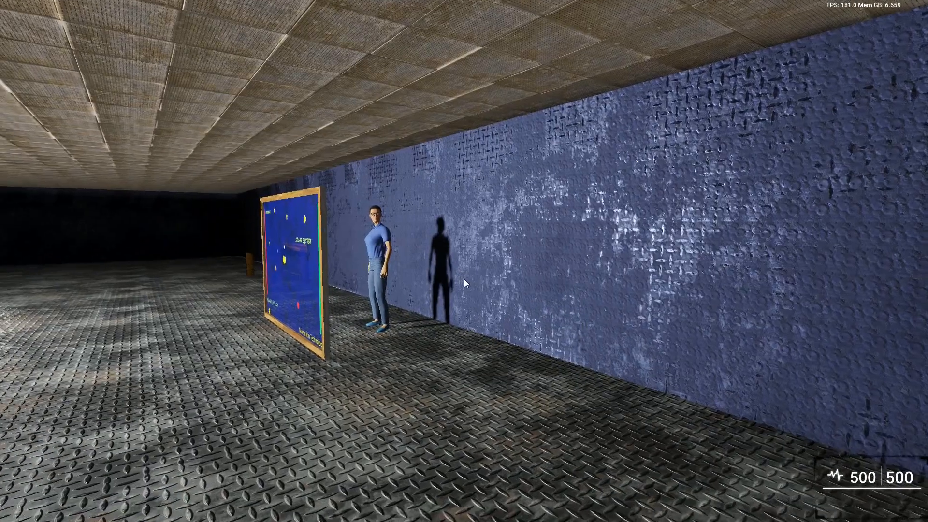
pyautogui.press('Escape')
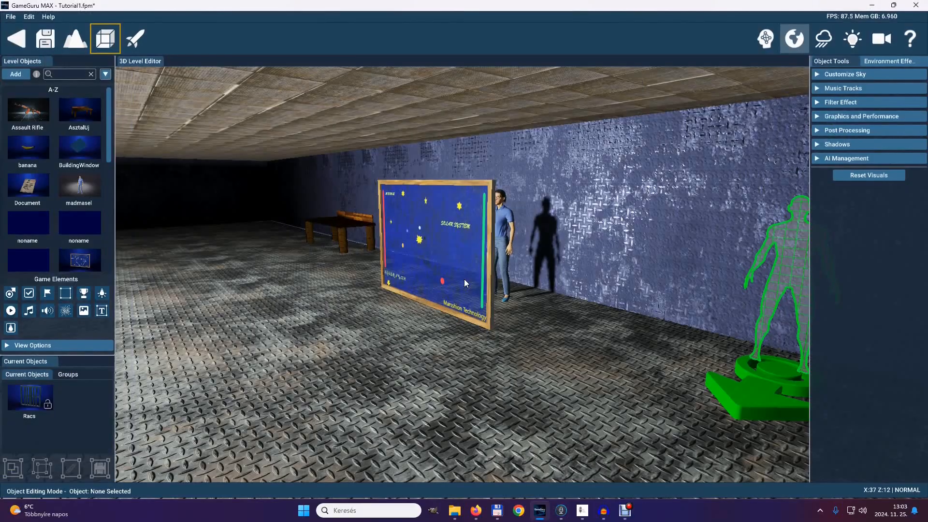
# Turn off Use Sound Variants for the Stand And Speak behavior of the character behind the note board.
pyautogui.click(505, 230)
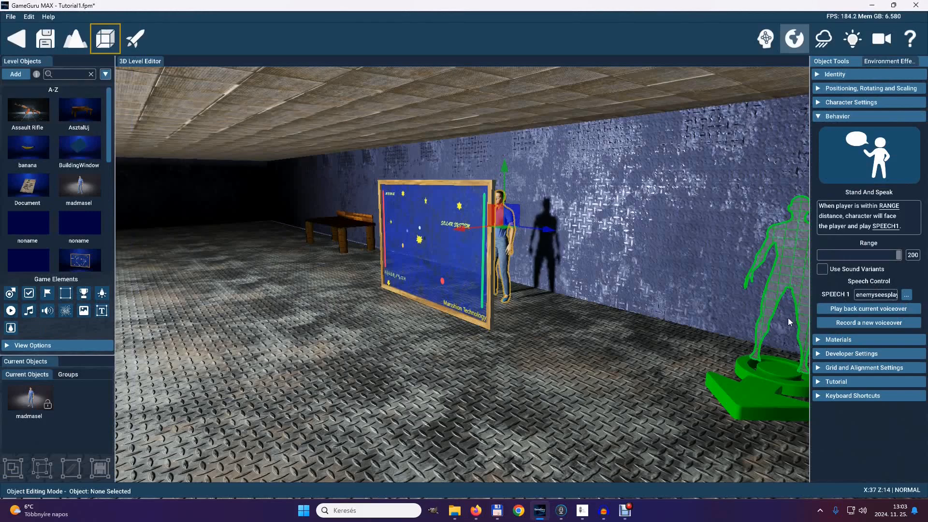
pyautogui.moveTo(630, 355); pyautogui.dragTo(458, 260, button='right')
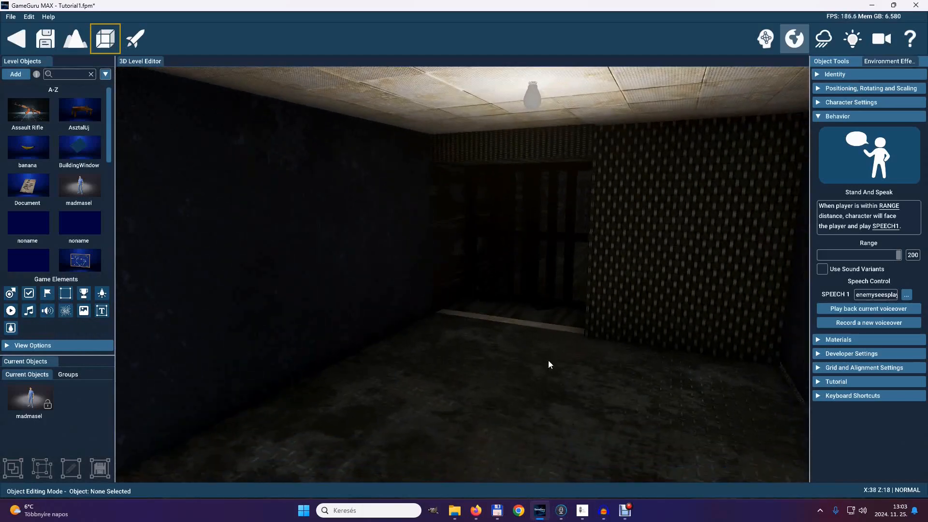
pyautogui.moveTo(407, 396); pyautogui.dragTo(458, 260, button='right')
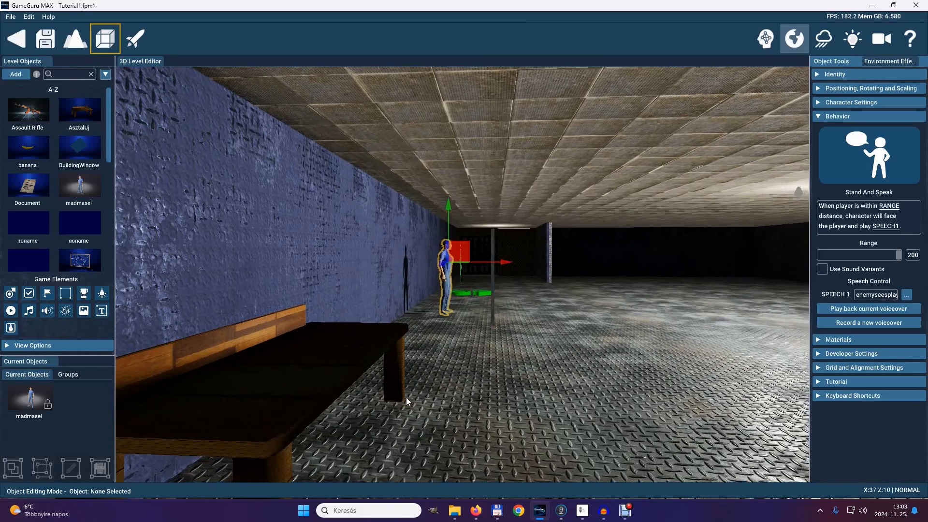
# Add the Modern Key - Silver from the Max Collection's Keys category and place it on the wooden table.
pyautogui.click(15, 75)
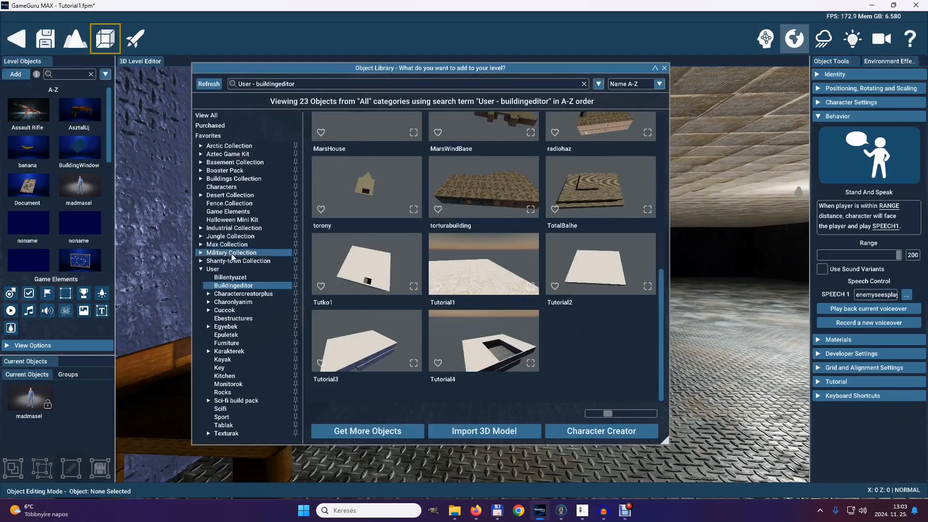
pyautogui.click(202, 269)
pyautogui.click(202, 244)
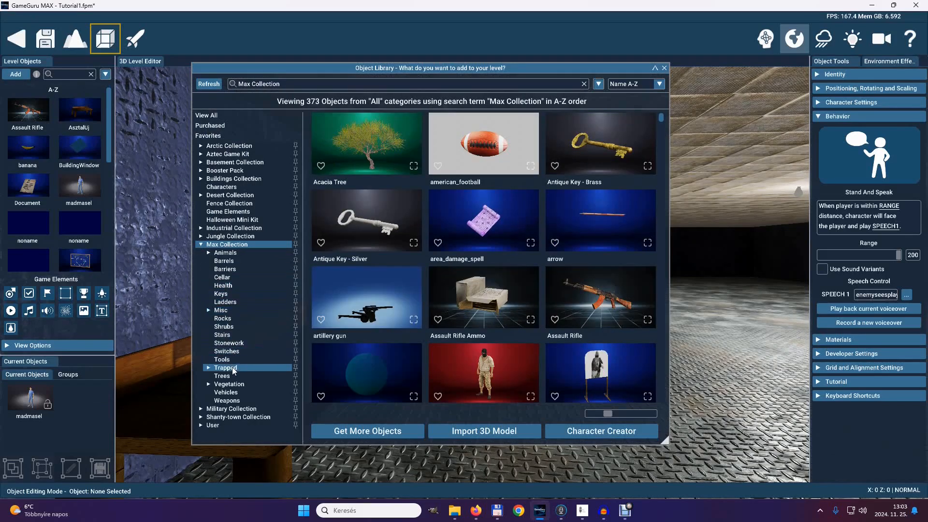
pyautogui.click(231, 295)
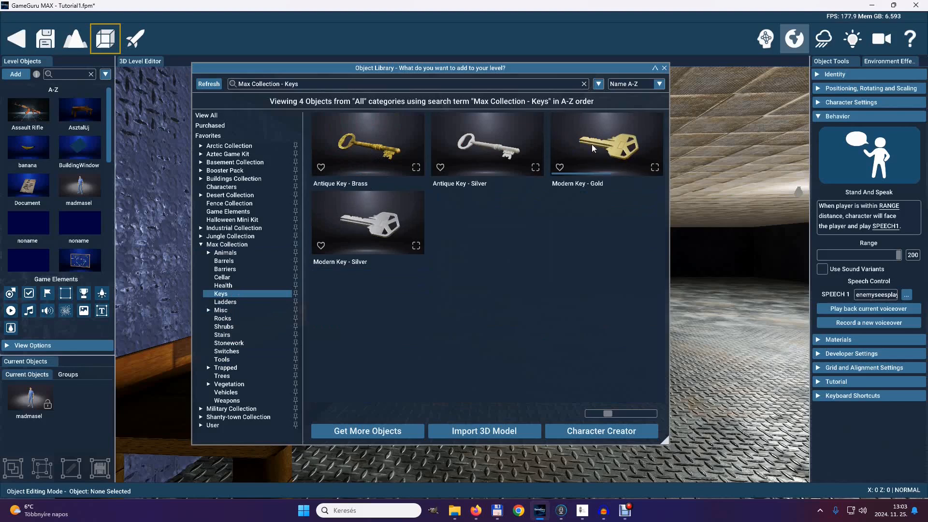
pyautogui.click(381, 224)
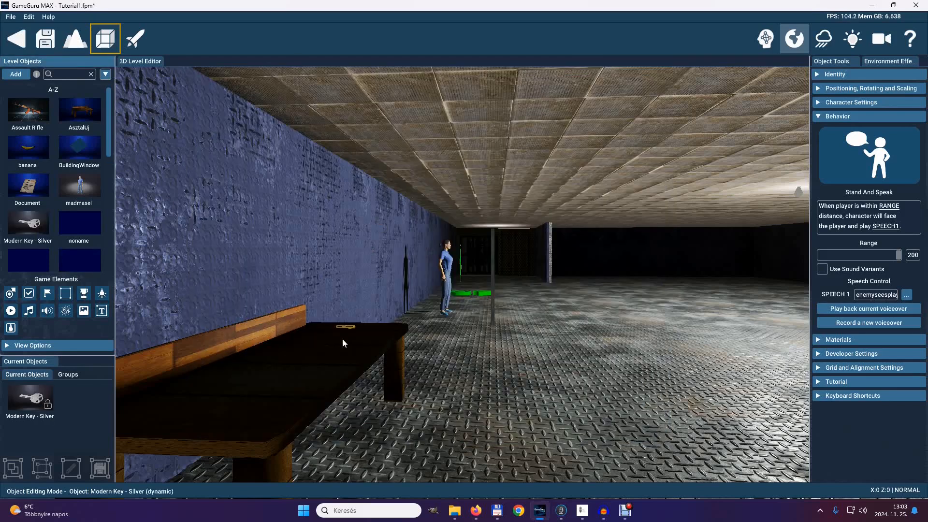
pyautogui.click(351, 342)
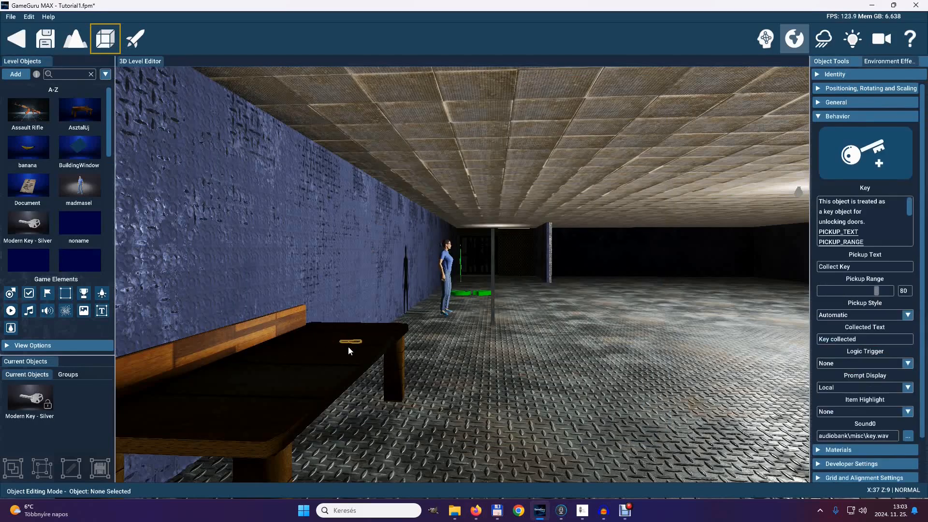
# Show the logic connections between objects and link the silver key on the table to the barred door.
pyautogui.click(767, 38)
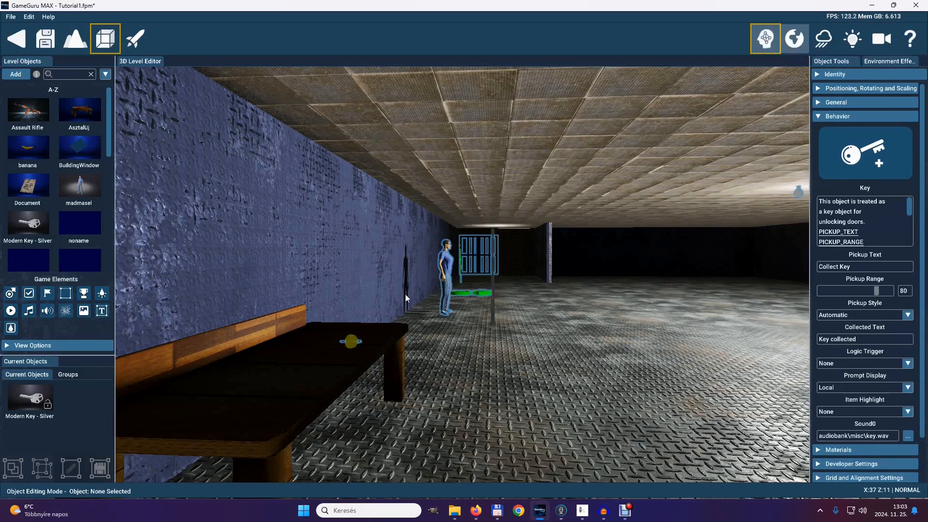
pyautogui.moveTo(353, 341); pyautogui.dragTo(479, 254)
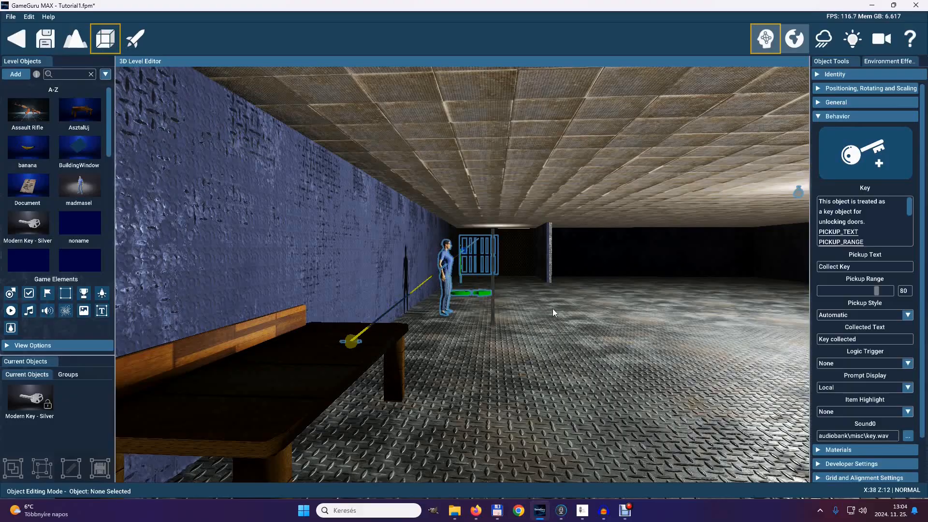
# Examine the relationship options on the link between the silver key and the barred door, keeping Toggle other object.
pyautogui.press('d')
pyautogui.press('w')
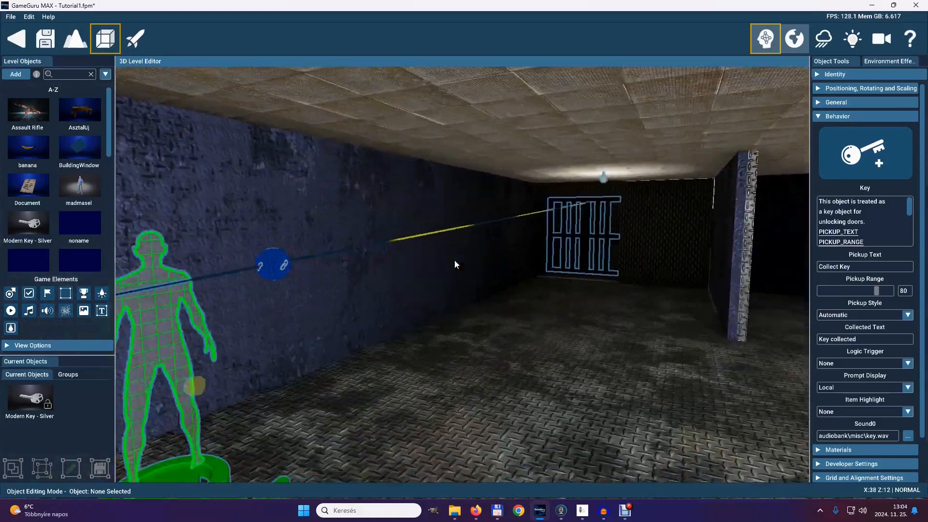
pyautogui.press('w')
pyautogui.moveTo(455, 261); pyautogui.dragTo(458, 260, button='right')
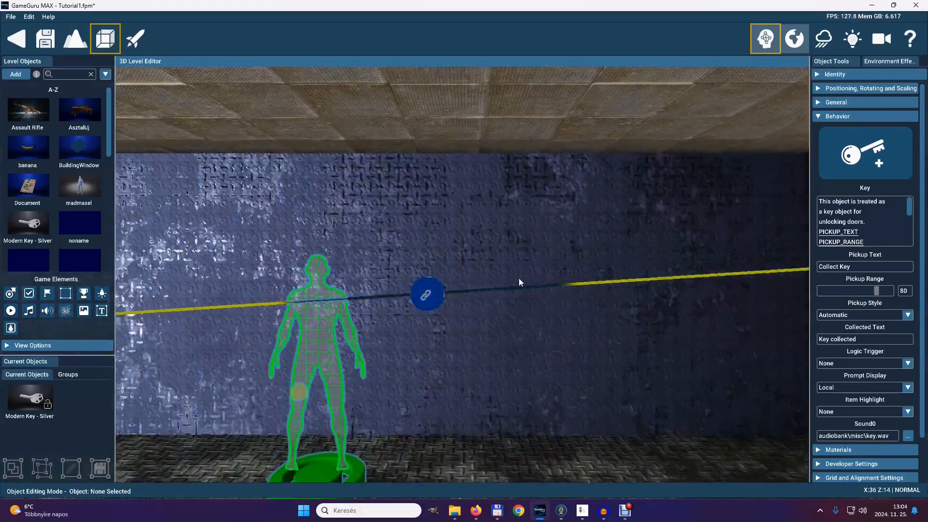
pyautogui.click(426, 295)
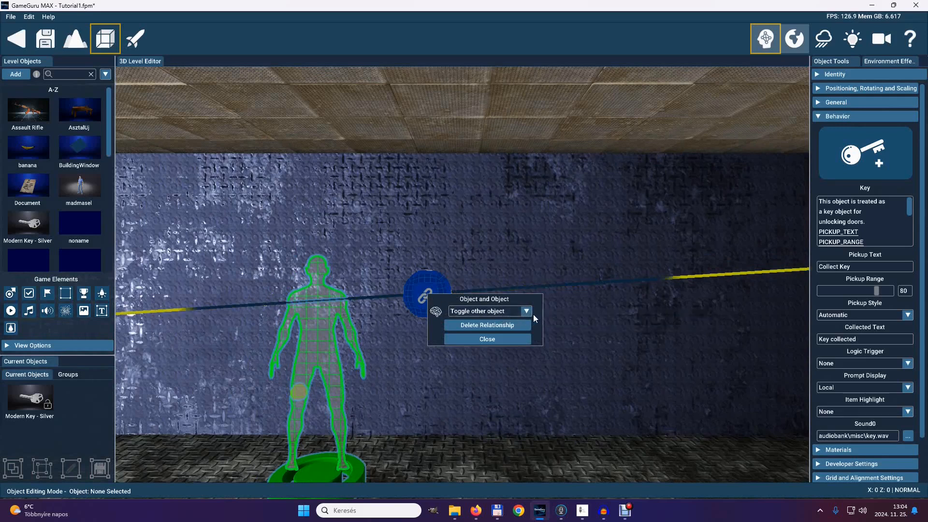
pyautogui.click(528, 311)
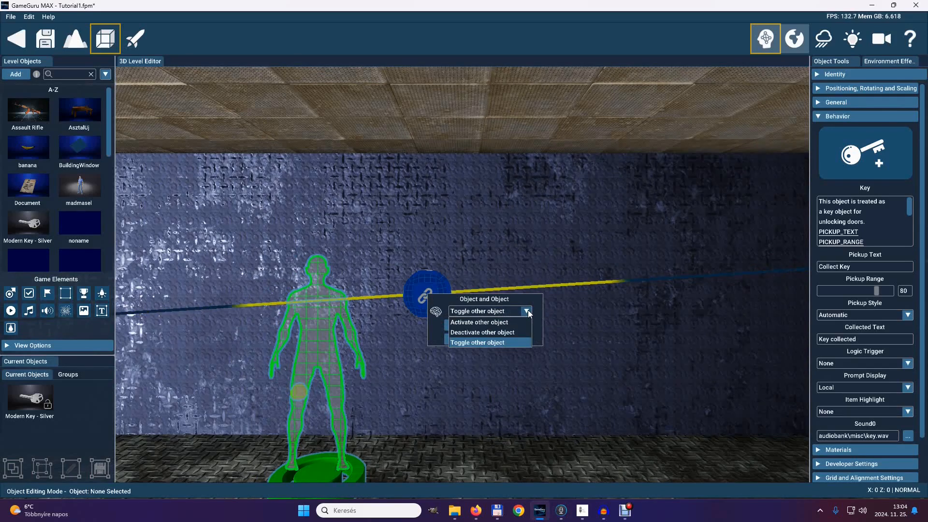
pyautogui.click(528, 312)
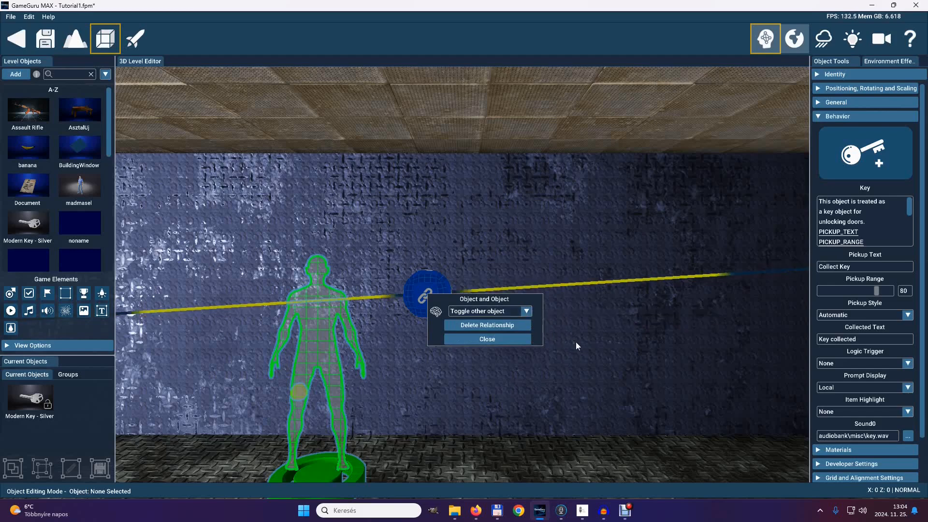
pyautogui.click(515, 391)
# Start a level test and walk to the barred door without collecting the key.
pyautogui.moveTo(515, 390); pyautogui.dragTo(458, 260, button='right')
pyautogui.press('s')
pyautogui.press('a')
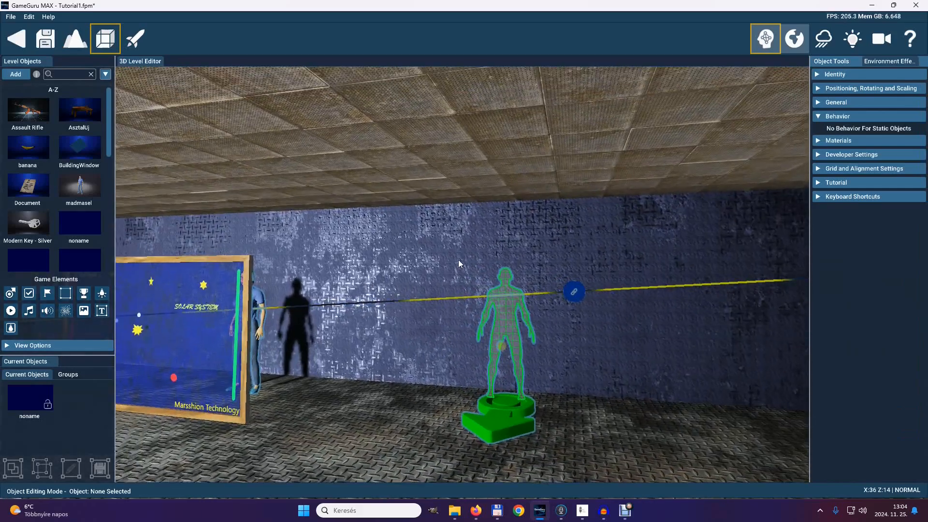
pyautogui.click(139, 38)
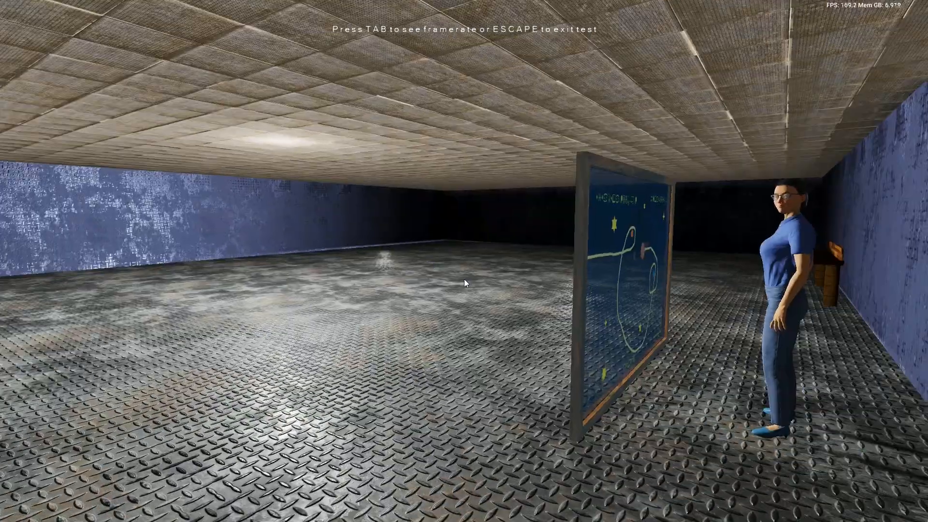
pyautogui.press('w')
pyautogui.press('w')
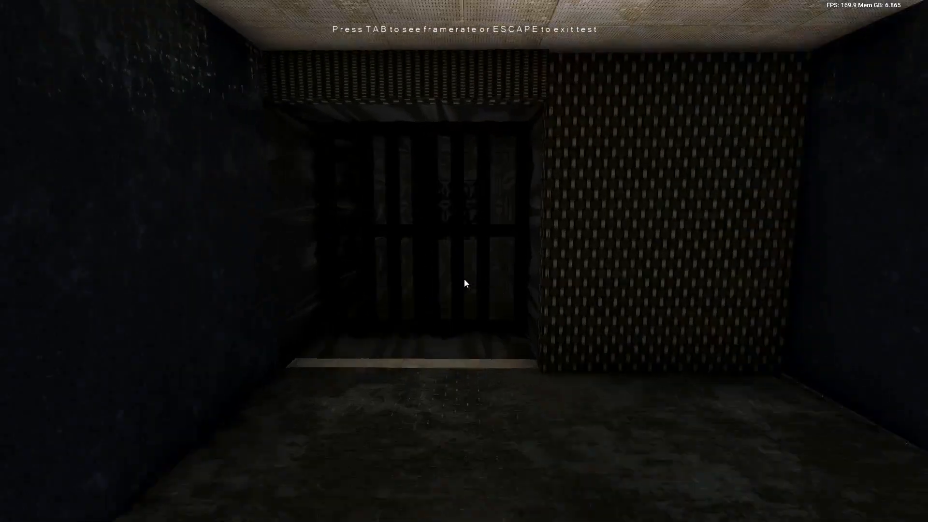
pyautogui.press('w')
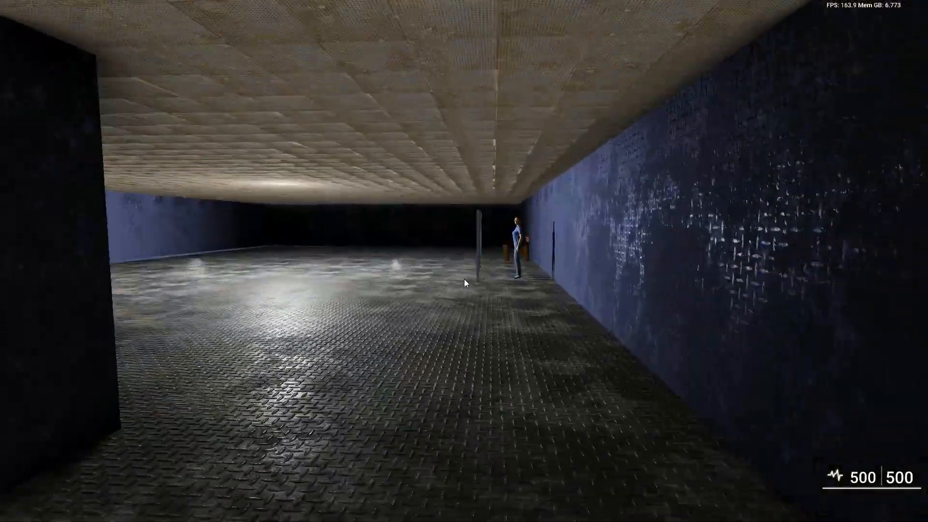
# Go back past the character and the note board to the wooden table and collect the silver key.
pyautogui.press('s')
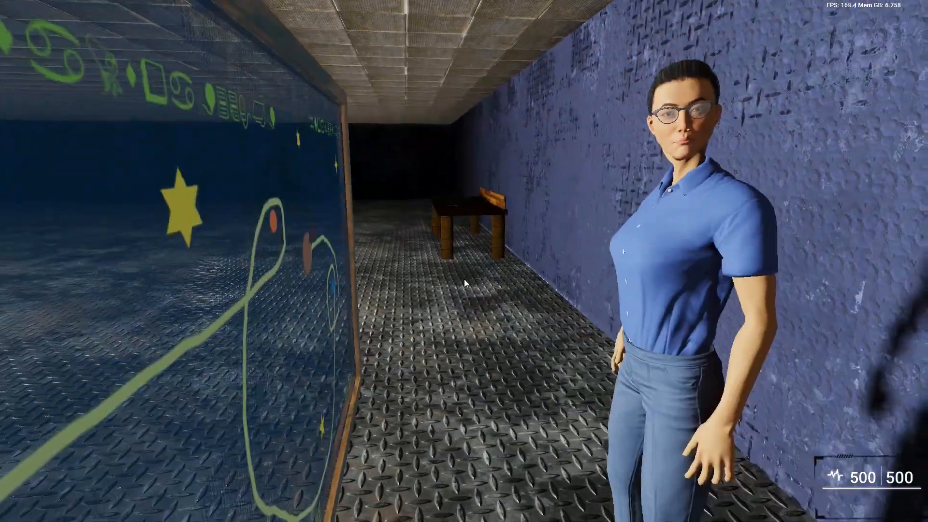
pyautogui.press('a')
pyautogui.press('w')
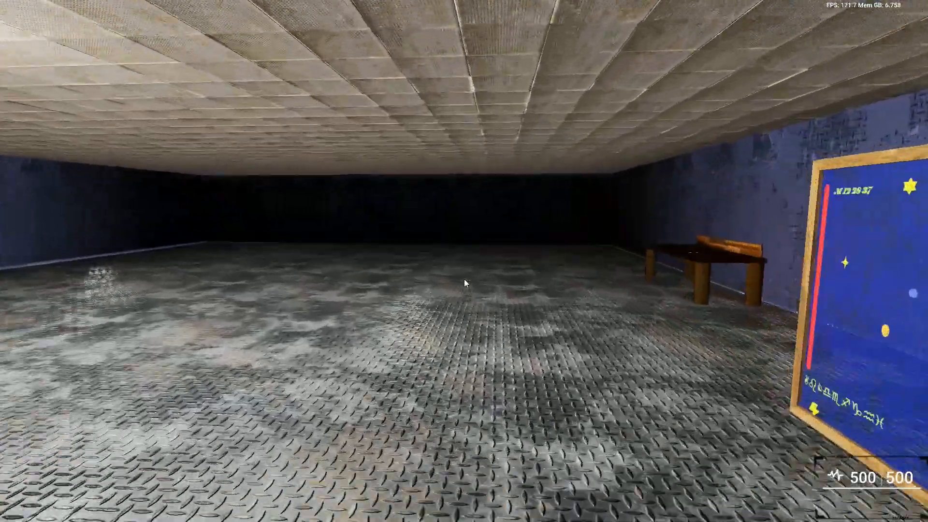
pyautogui.press('w')
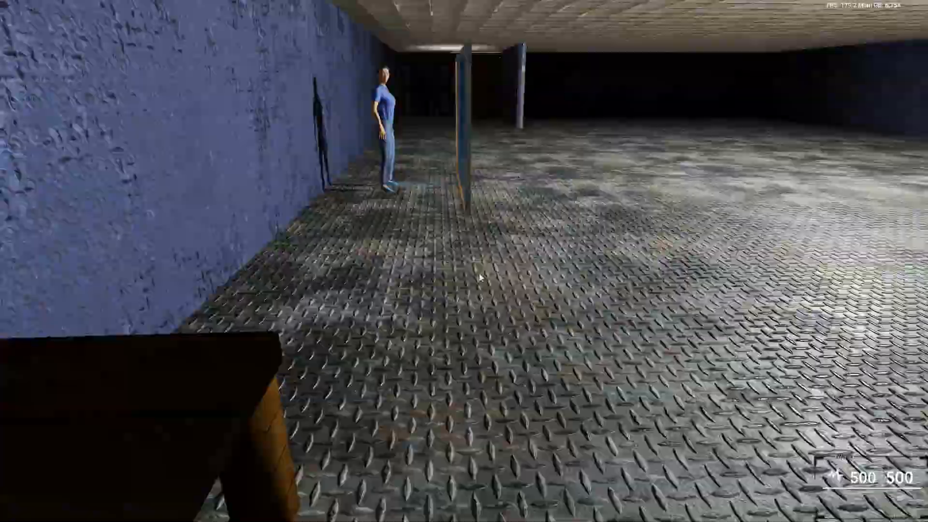
# Return to the barred door, open it with the collected key, walk through the corridor and end the test.
pyautogui.press('w')
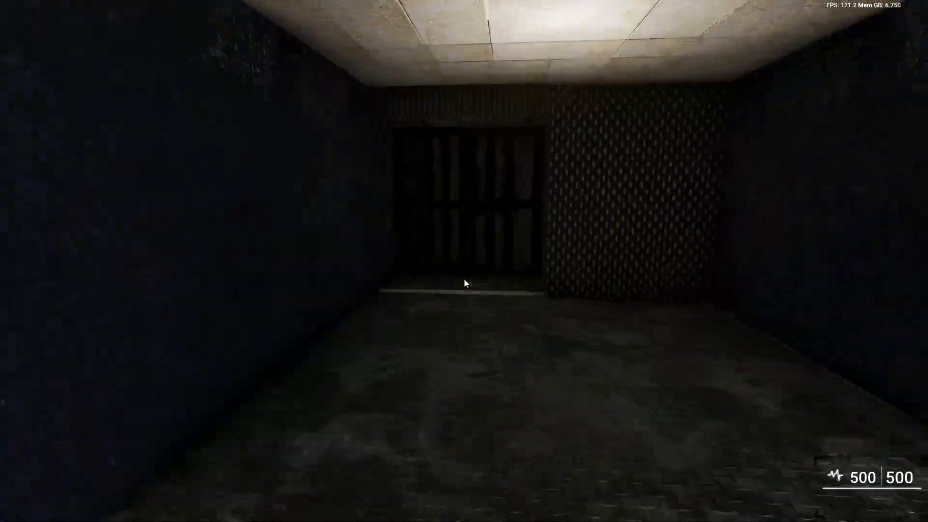
pyautogui.press('e')
pyautogui.press('w')
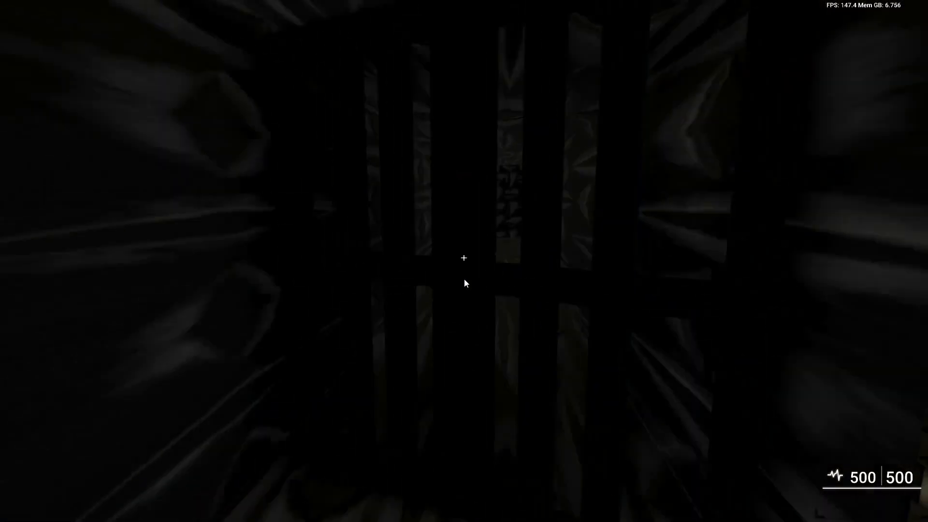
pyautogui.press('w')
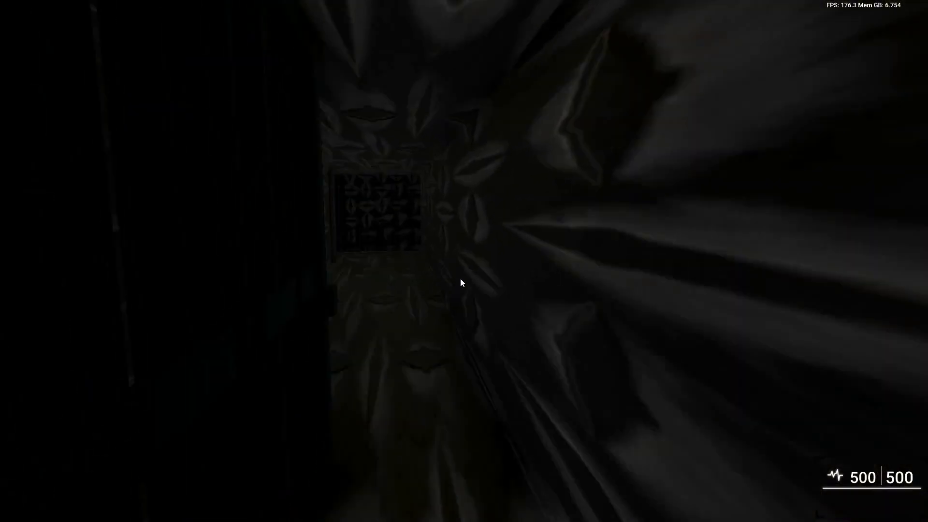
pyautogui.press('w')
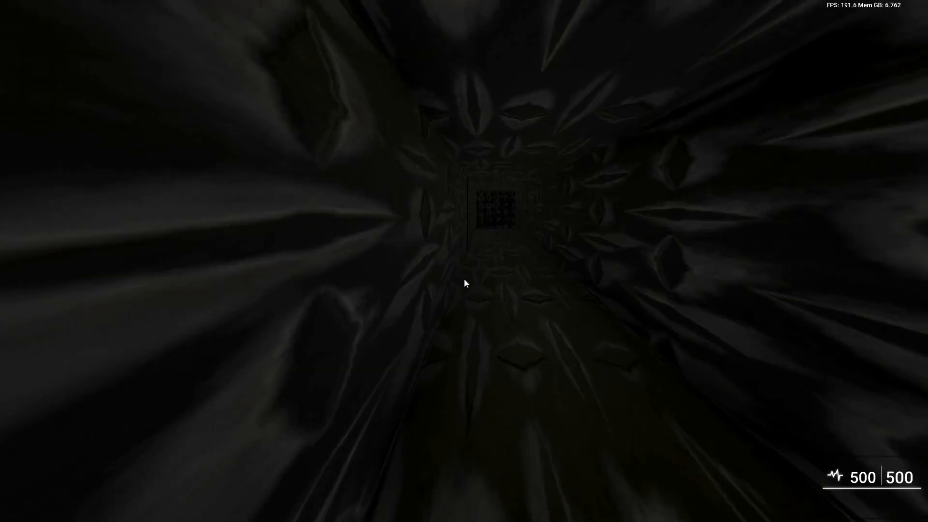
pyautogui.press('Escape')
# Turn off Show at start of level in the general settings of the silver key on the table.
pyautogui.moveTo(348, 396); pyautogui.dragTo(359, 381, button='right')
pyautogui.press('w')
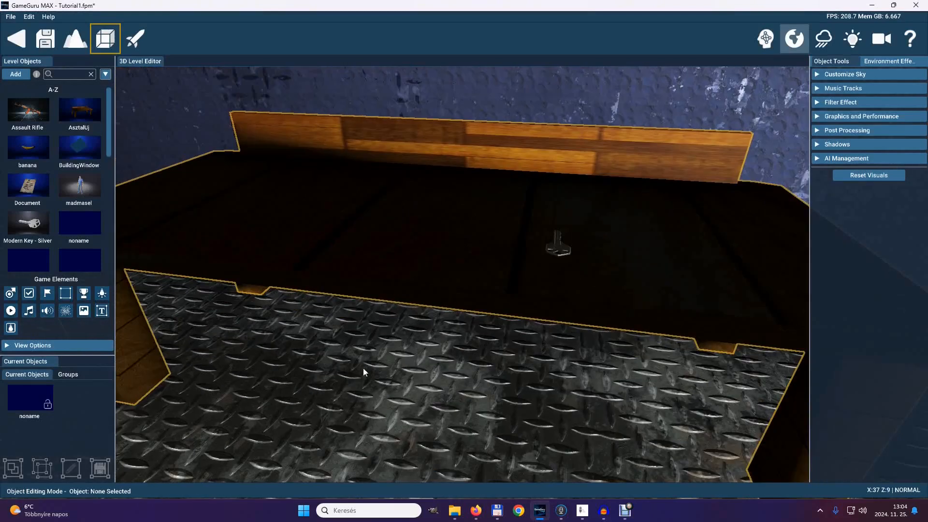
pyautogui.click(557, 248)
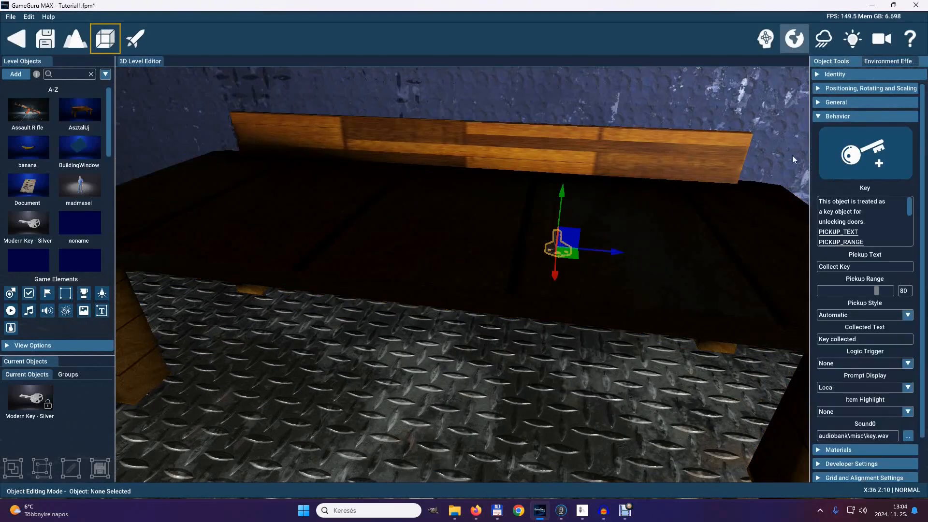
pyautogui.click(817, 103)
pyautogui.click(825, 127)
# Test the level by walking to the barred door, trying to open it and heading back, and return to the editor.
pyautogui.moveTo(729, 255); pyautogui.dragTo(458, 260, button='right')
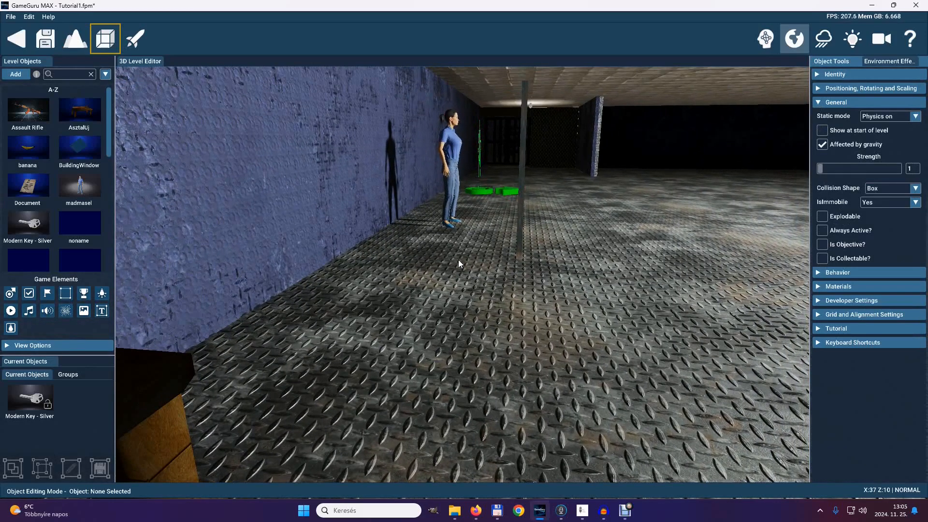
pyautogui.moveTo(458, 260); pyautogui.dragTo(459, 263, button='right')
pyautogui.press('w')
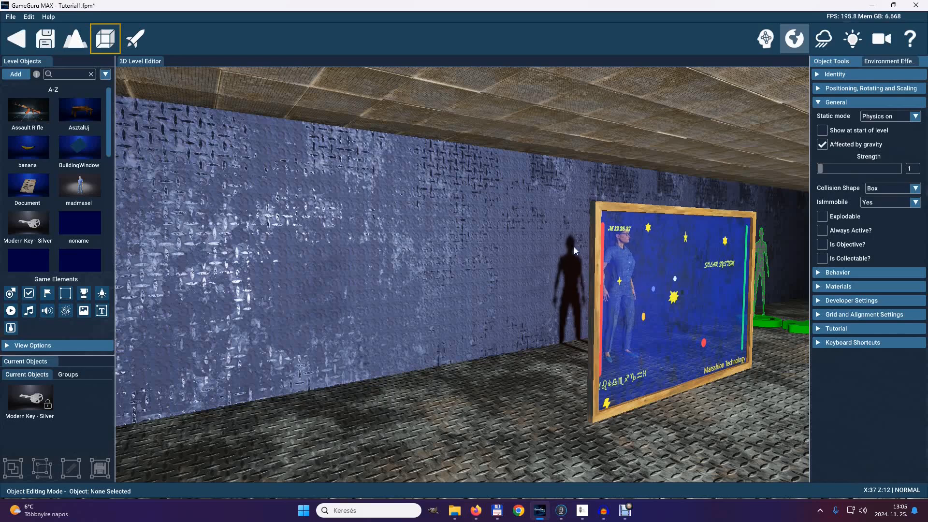
pyautogui.click(135, 43)
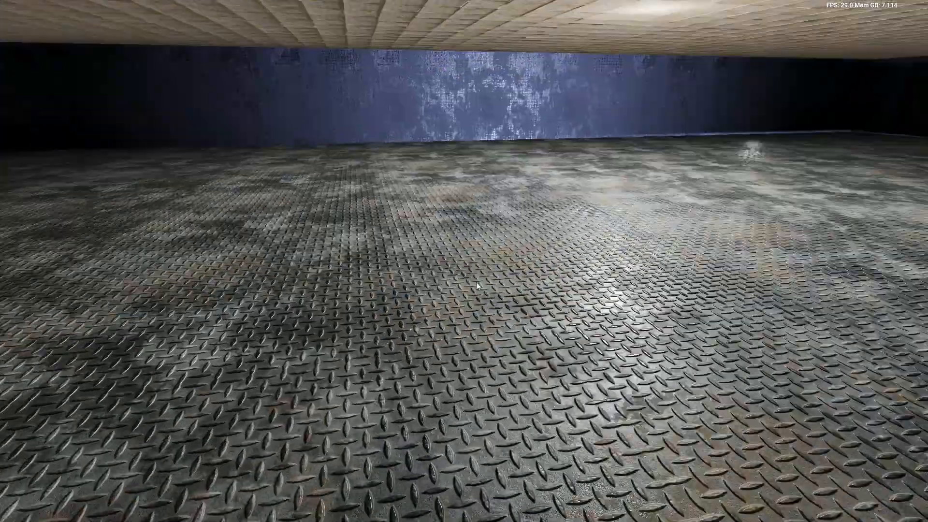
pyautogui.press('w')
pyautogui.press('w')
pyautogui.press('w')
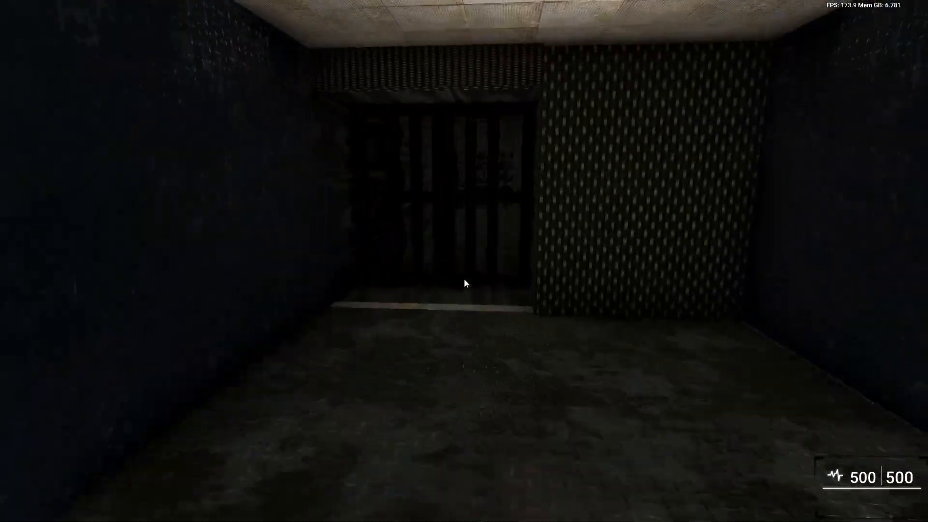
pyautogui.press('w')
pyautogui.press('e')
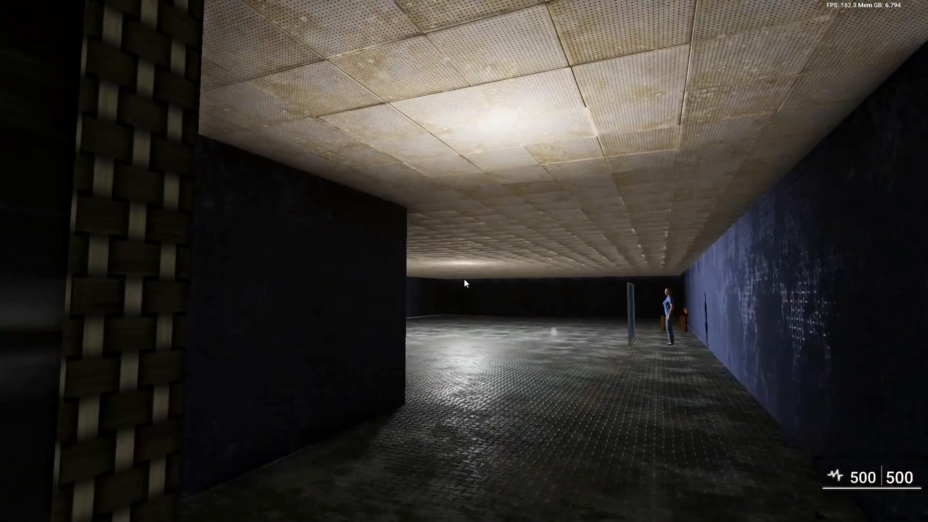
pyautogui.press('w')
pyautogui.press('Escape')
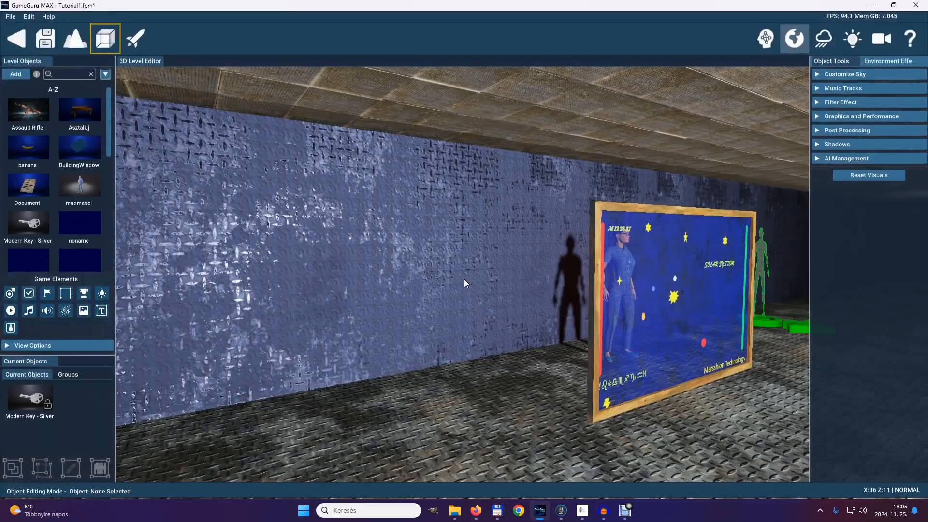
# Set the Allegiance of the character behind the note board to Neutral.
pyautogui.moveTo(492, 334)
pyautogui.mouseDown(button='right')
pyautogui.moveTo(458, 259)
pyautogui.moveTo(491, 332)
pyautogui.mouseUp(button='right')
pyautogui.press('a')
pyautogui.click(549, 236)
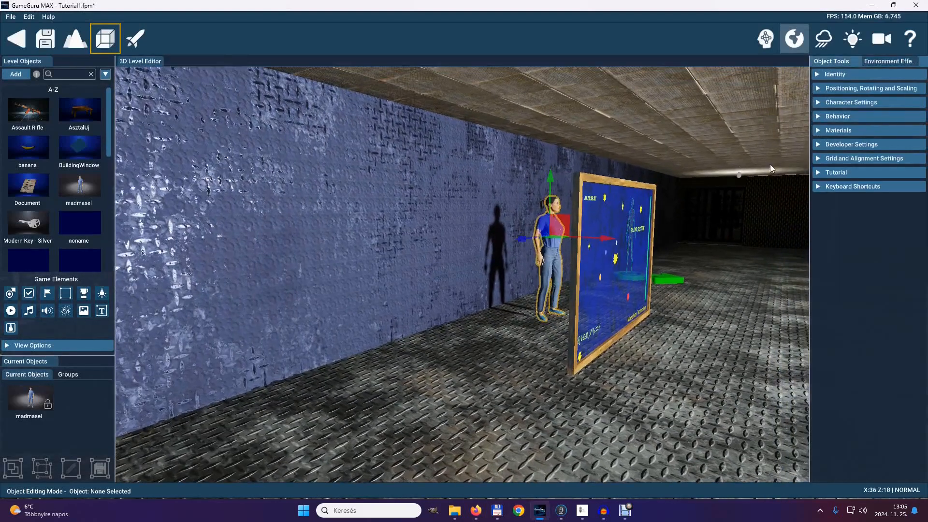
pyautogui.click(817, 103)
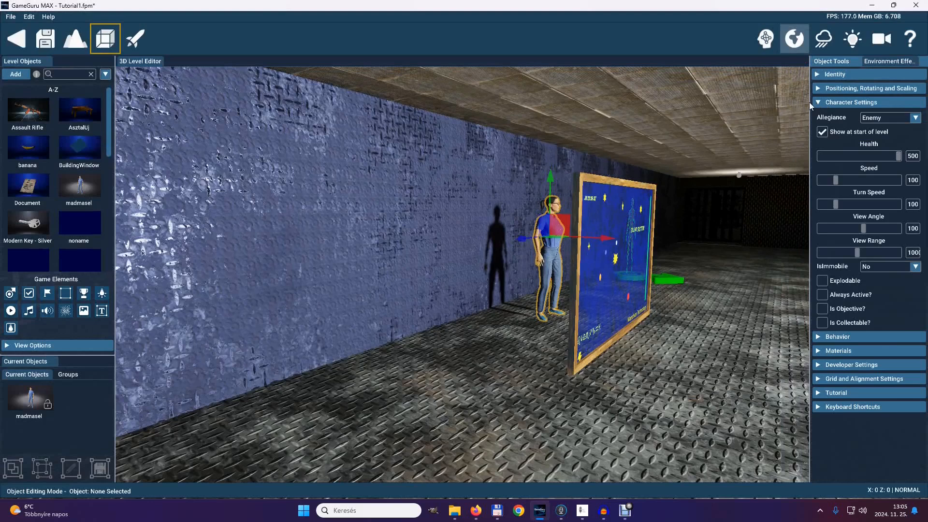
pyautogui.click(917, 118)
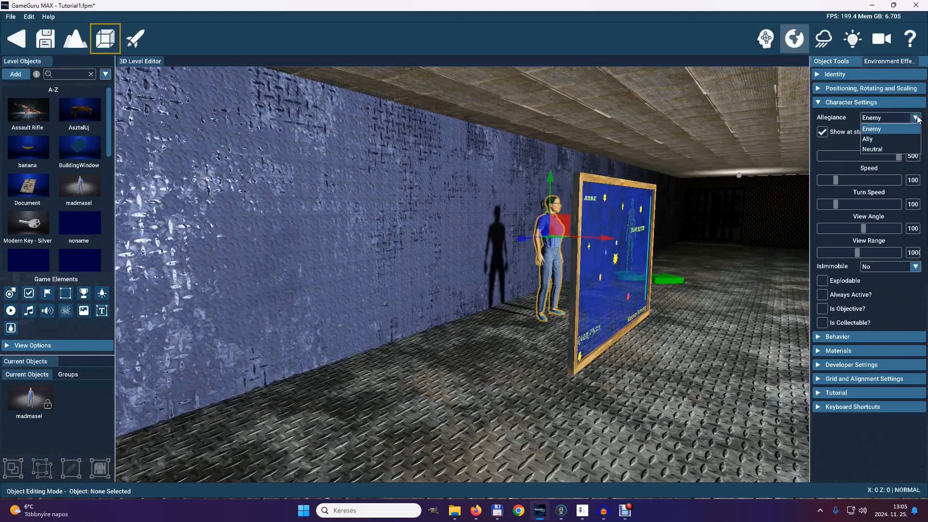
pyautogui.click(898, 146)
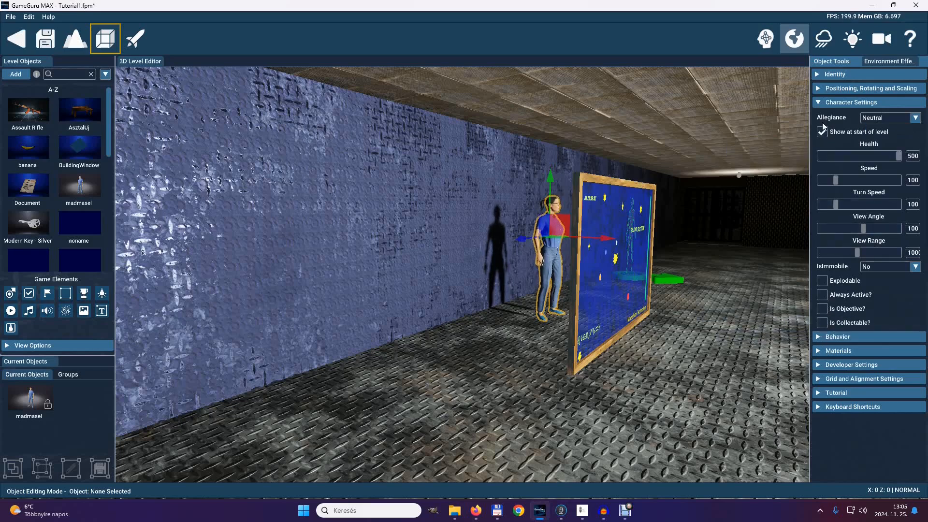
pyautogui.click(820, 103)
# Import tutikulcsasztal.wav from the Tutorial folder in Zene and assign it as SPEECH 1 of the character's Stand And Speak behavior.
pyautogui.click(816, 117)
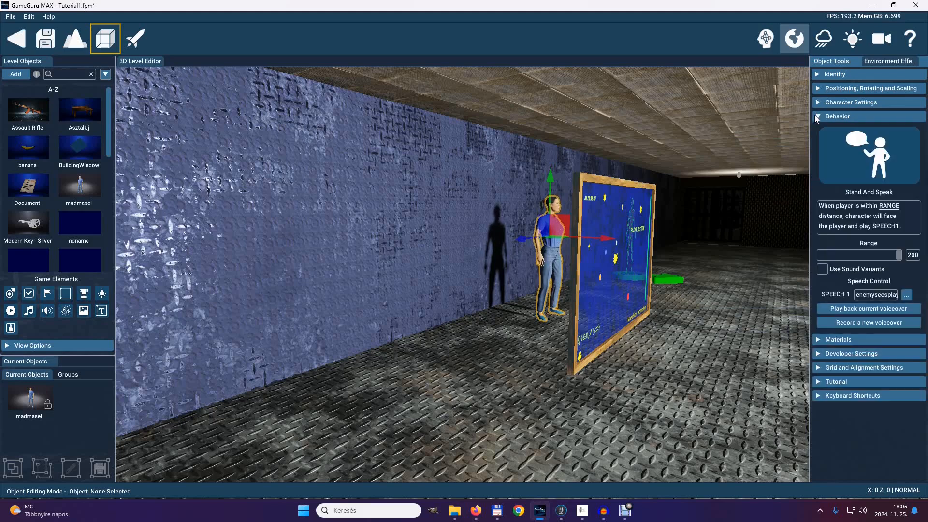
pyautogui.click(908, 296)
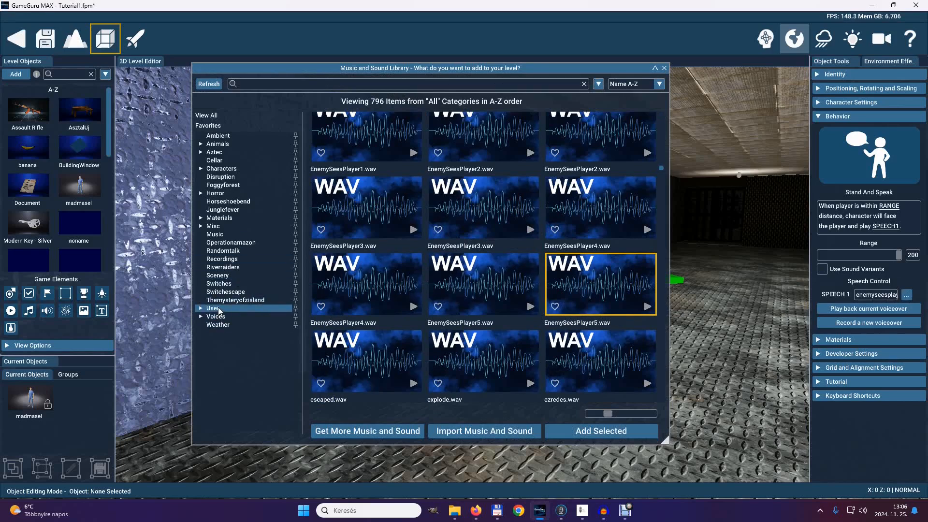
pyautogui.click(474, 436)
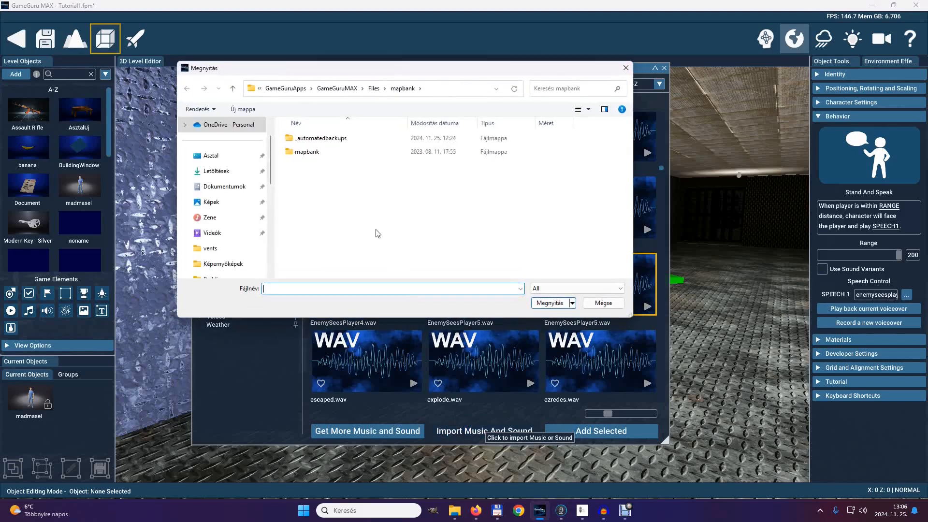
pyautogui.click(210, 220)
pyautogui.click(298, 190)
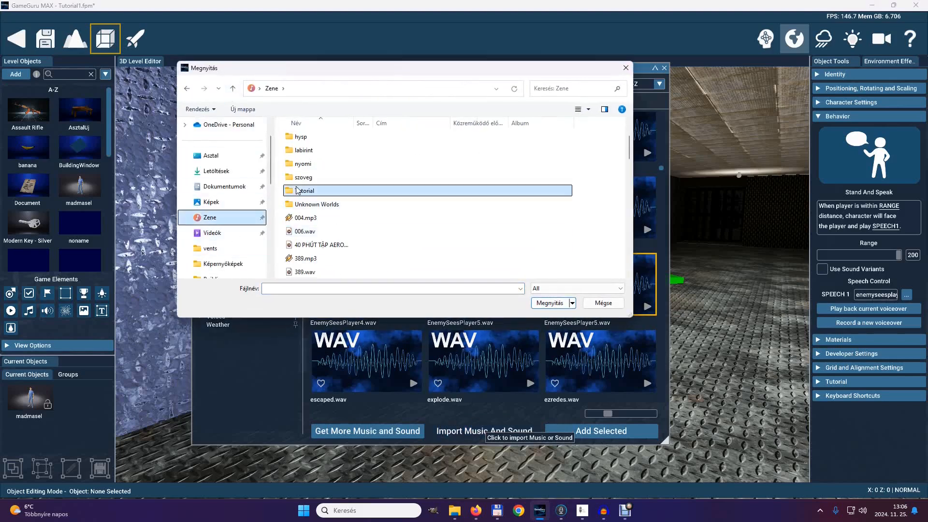
pyautogui.doubleClick(299, 190)
pyautogui.click(308, 141)
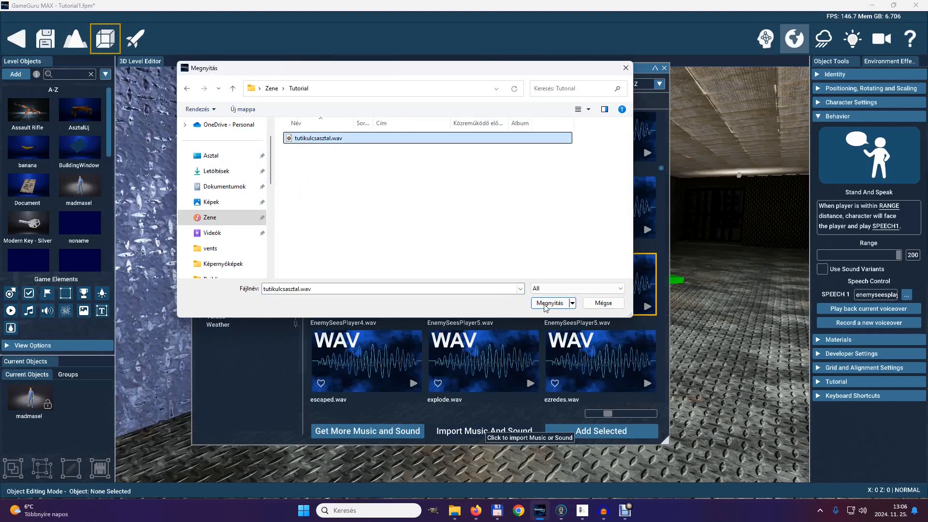
pyautogui.click(550, 304)
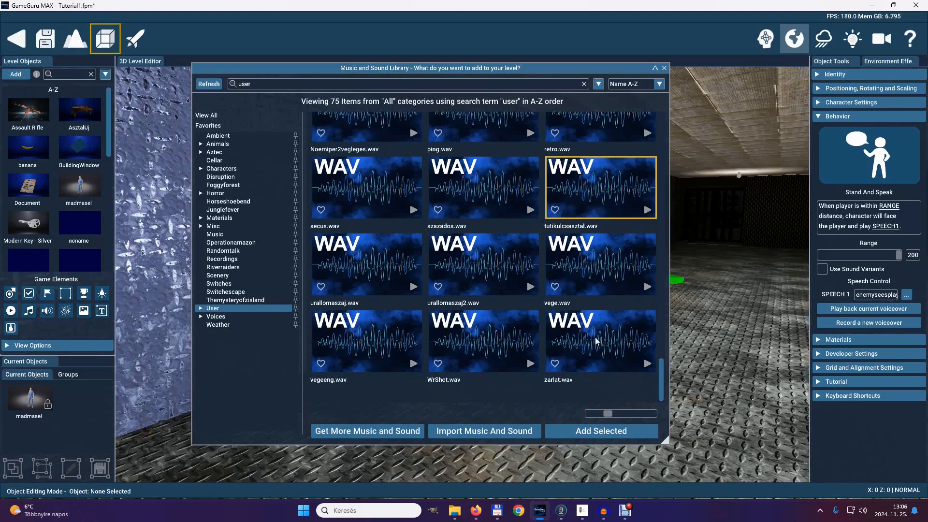
pyautogui.click(599, 432)
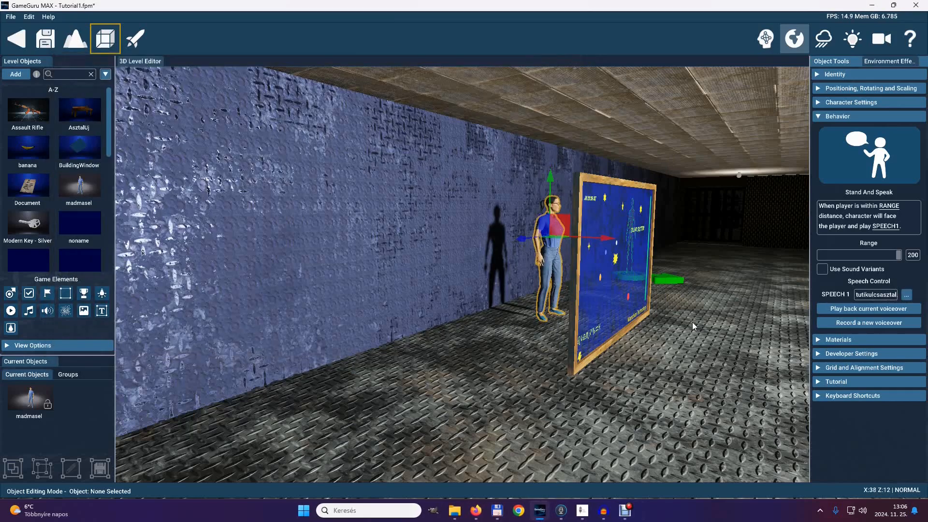
# Show the logic connections between objects, with the table key and the character both in sight.
pyautogui.moveTo(701, 364); pyautogui.dragTo(458, 259, button='right')
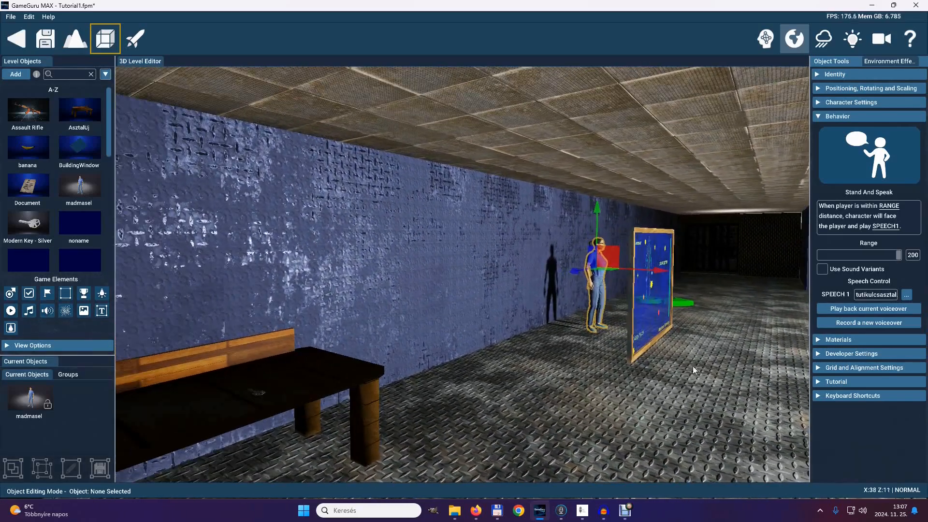
pyautogui.click(765, 39)
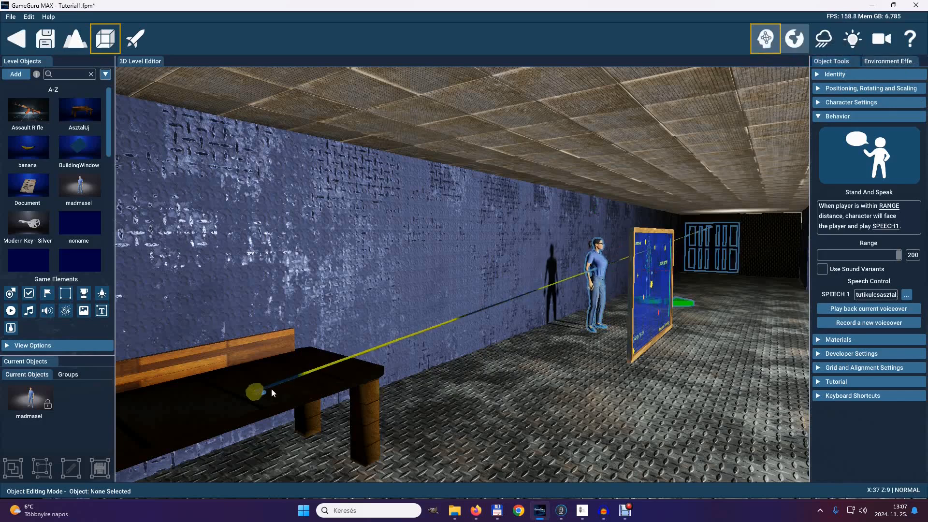
# Try linking the silver key on the table to the character and check which actions the relationship offers.
pyautogui.moveTo(265, 394); pyautogui.dragTo(598, 286)
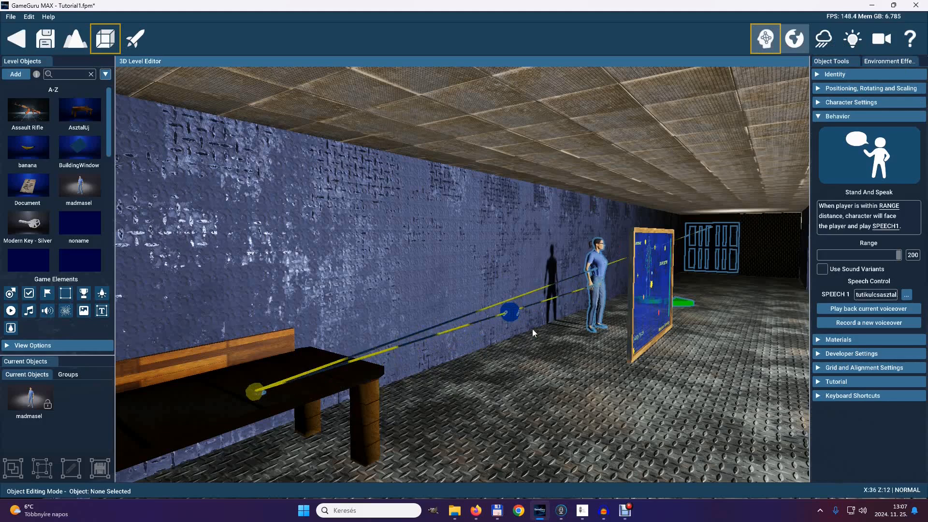
pyautogui.click(516, 313)
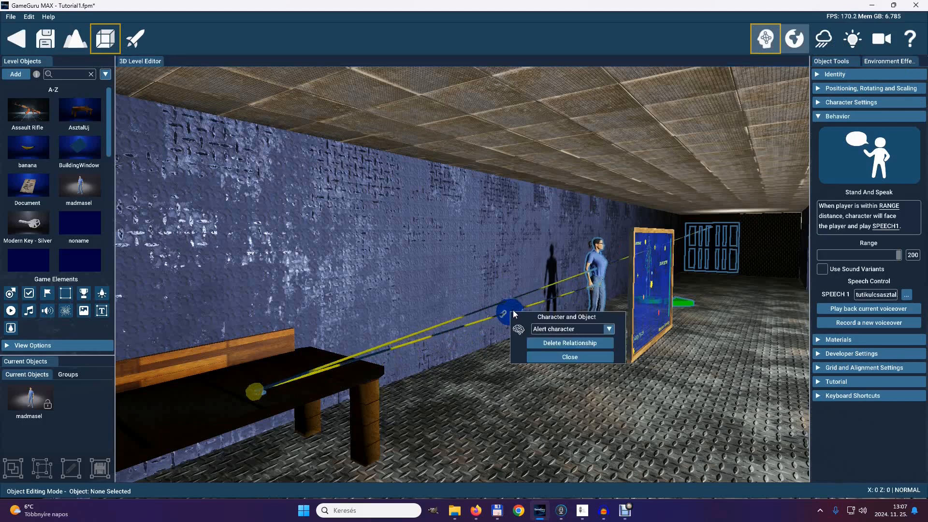
pyautogui.click(610, 329)
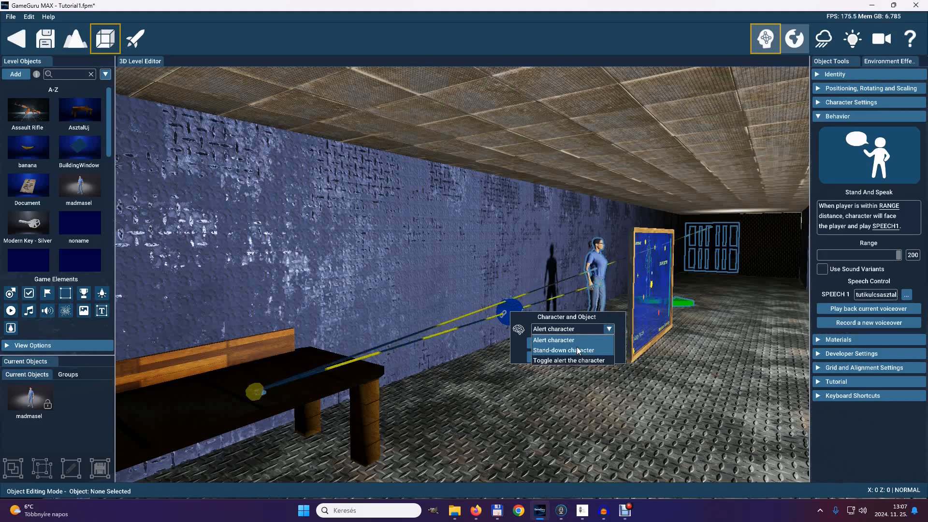
pyautogui.click(600, 329)
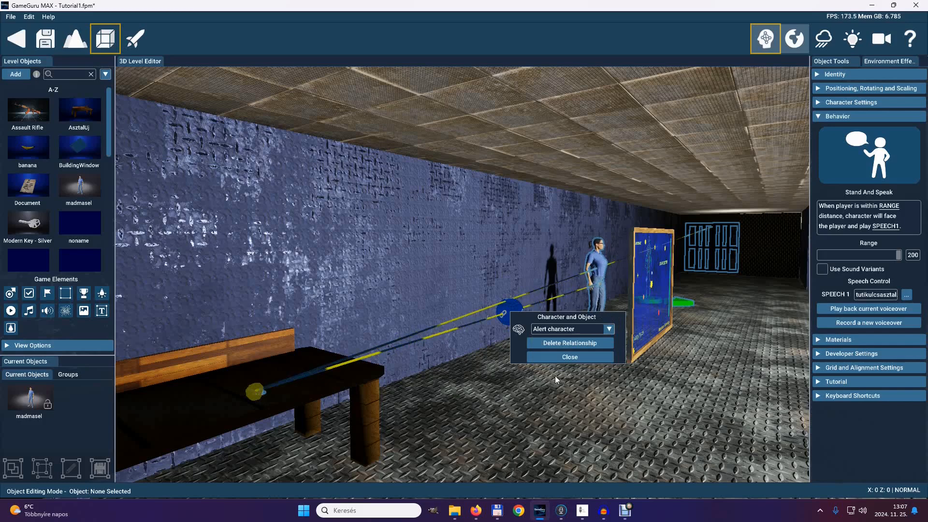
pyautogui.click(570, 356)
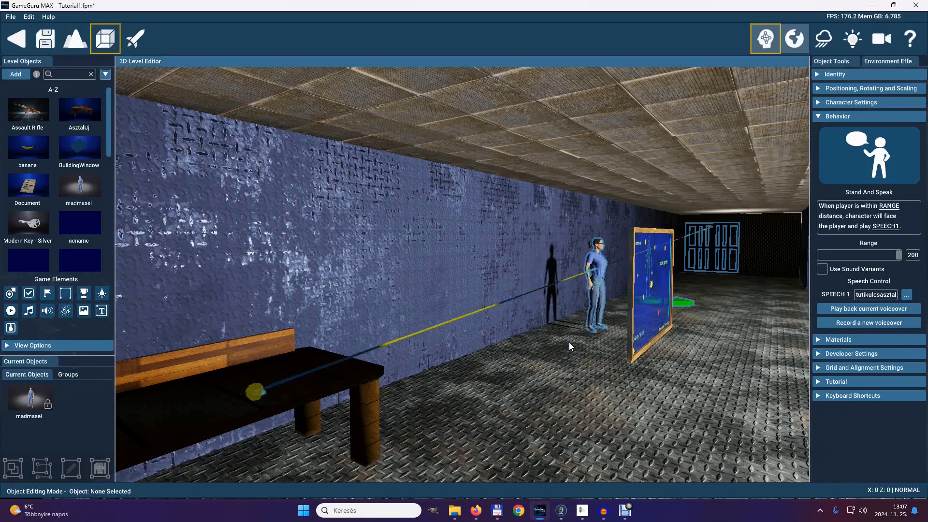
# Place a Trigger Zone on the floor next to the character behind the note board.
pyautogui.moveTo(556, 411)
pyautogui.mouseDown(button='right')
pyautogui.moveTo(458, 259)
pyautogui.moveTo(555, 411)
pyautogui.mouseUp(button='right')
pyautogui.press('w')
pyautogui.press('d')
pyautogui.press('a')
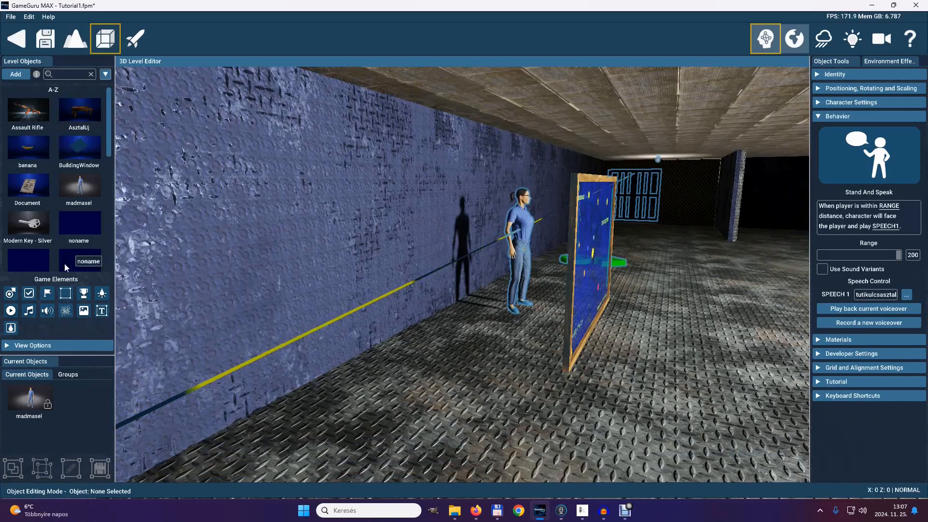
pyautogui.click(66, 293)
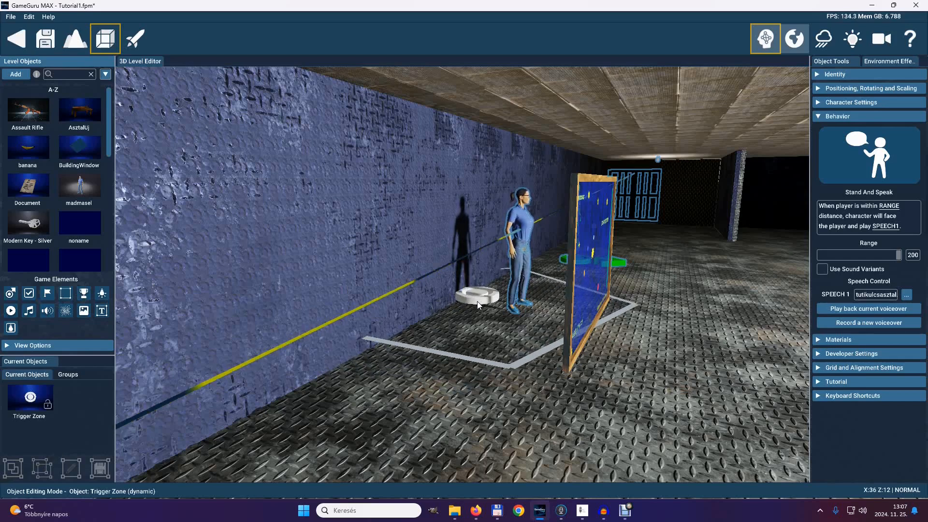
pyautogui.click(477, 301)
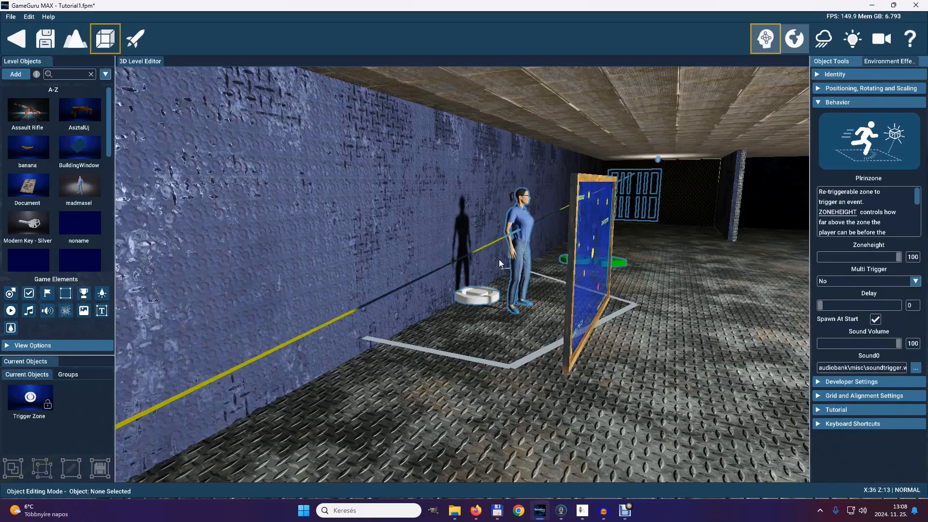
# Link the silver key on the table to the trigger zone with the Activate object relationship, and hide the logic connections.
pyautogui.press('s')
pyautogui.moveTo(497, 335); pyautogui.dragTo(458, 260, button='right')
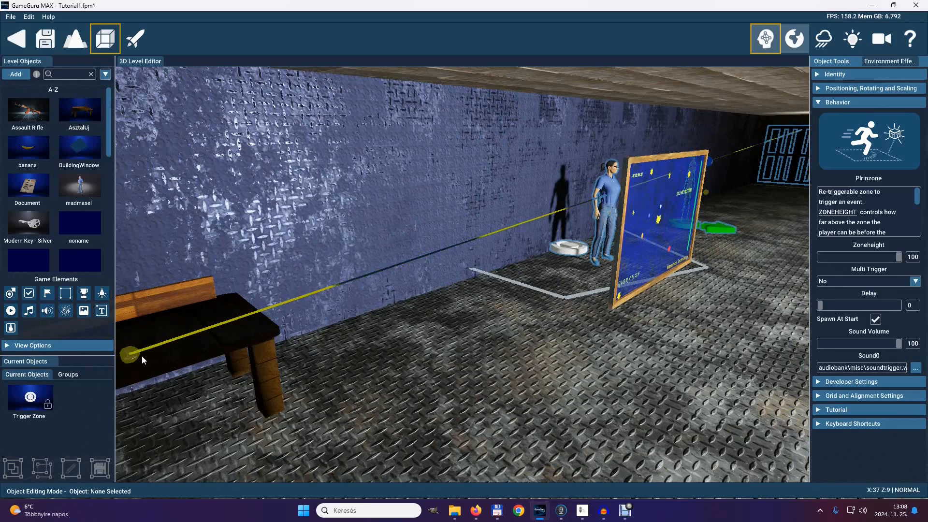
pyautogui.moveTo(131, 355); pyautogui.dragTo(570, 247)
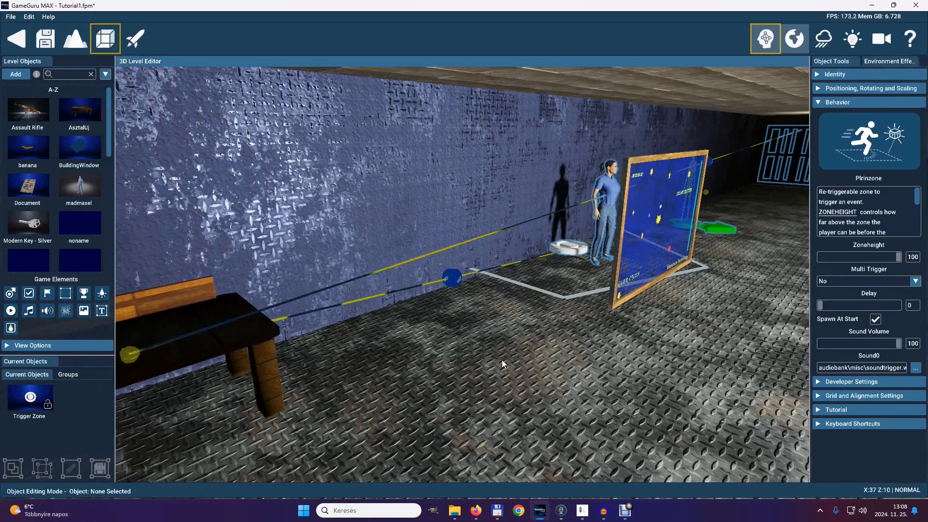
pyautogui.click(452, 279)
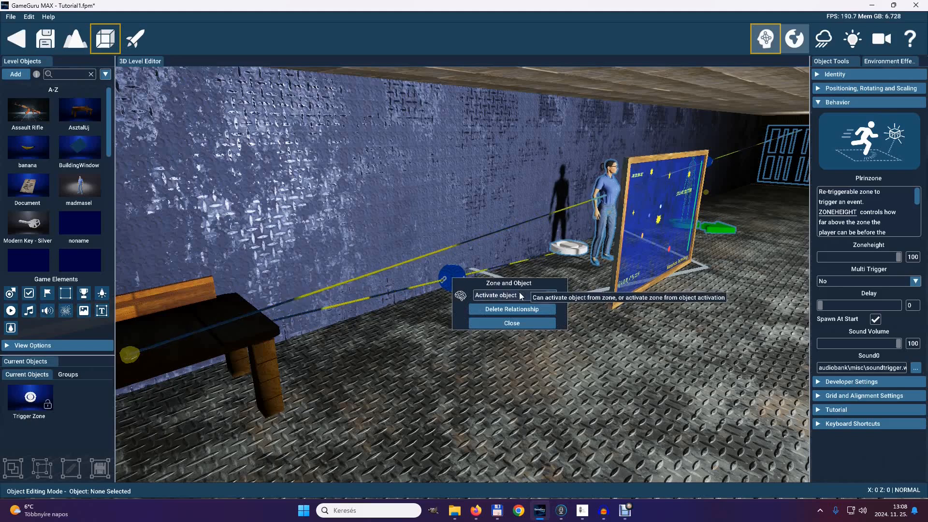
pyautogui.click(513, 324)
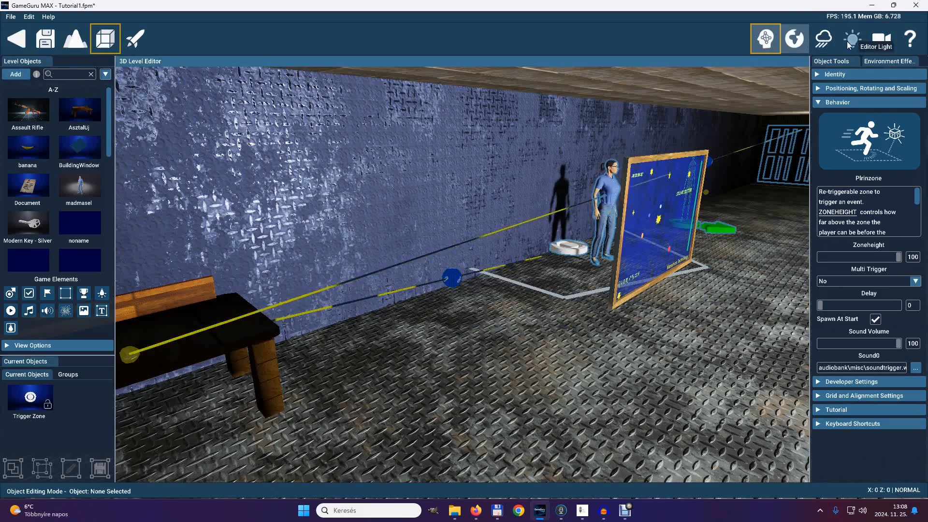
pyautogui.click(765, 38)
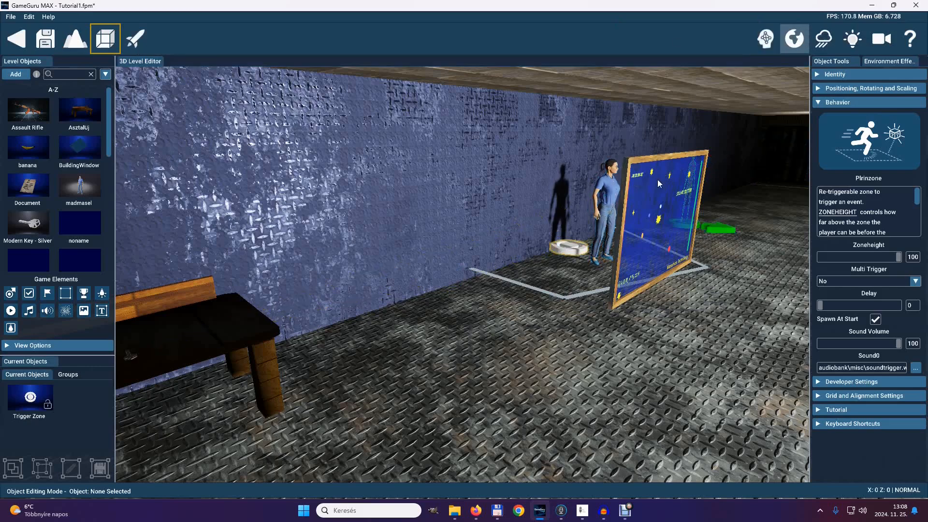
# Test the level by trying the barred door without a key, passing the table and walking up to the character.
pyautogui.moveTo(667, 282); pyautogui.dragTo(458, 260, button='right')
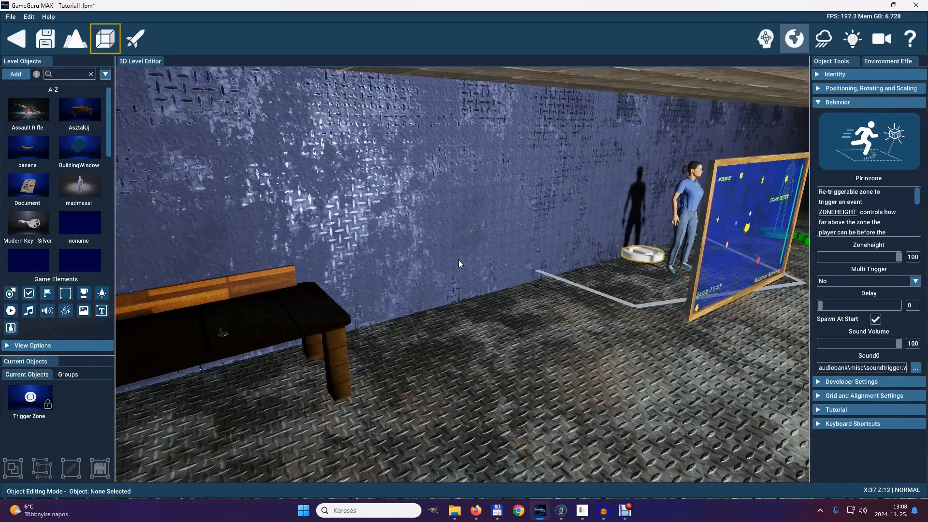
pyautogui.click(143, 35)
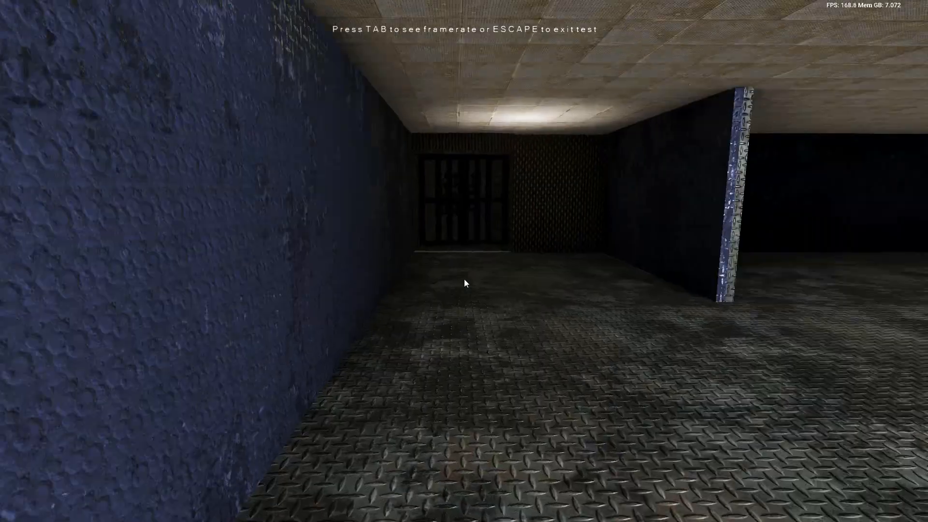
pyautogui.press('w')
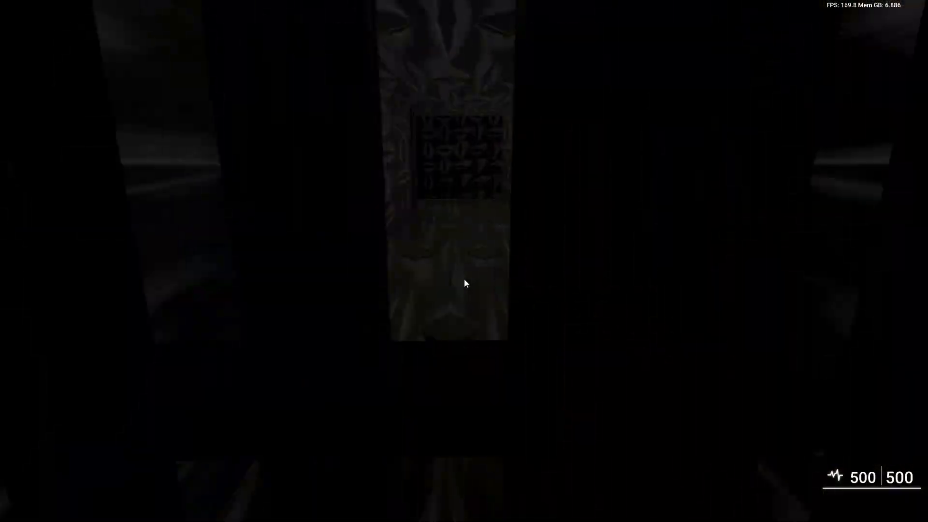
pyautogui.press('e')
pyautogui.press('w')
pyautogui.press('w')
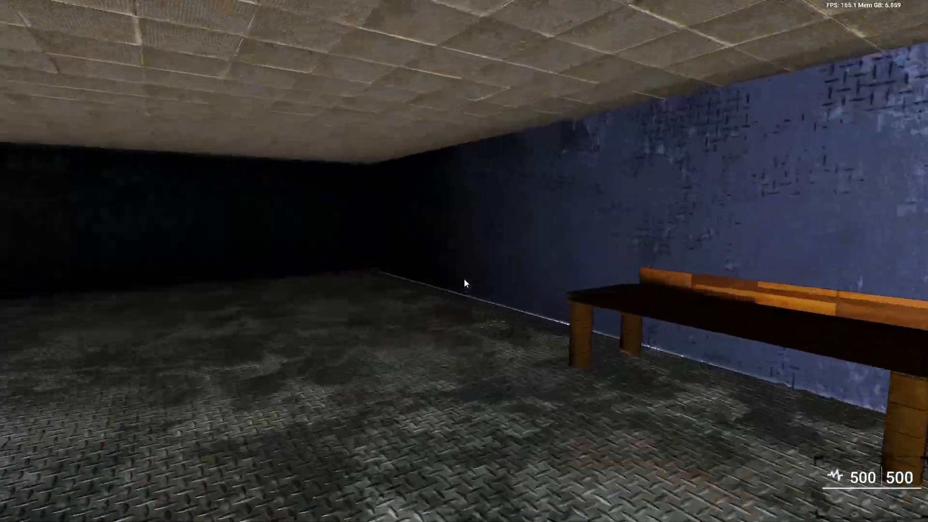
pyautogui.press('w')
pyautogui.press('w')
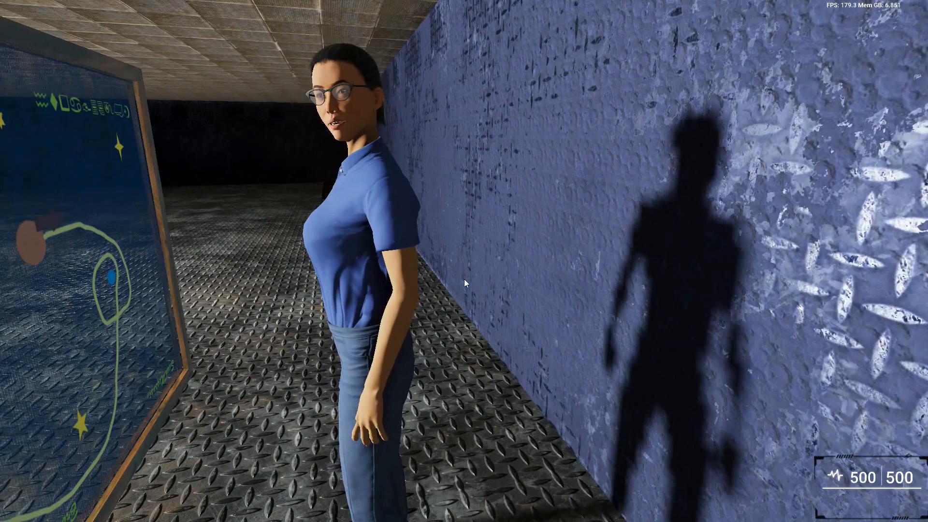
# Continue the test by fetching the key from the table and opening the barred door, and return to the editor.
pyautogui.press('s')
pyautogui.press('a')
pyautogui.press('w')
pyautogui.press('w')
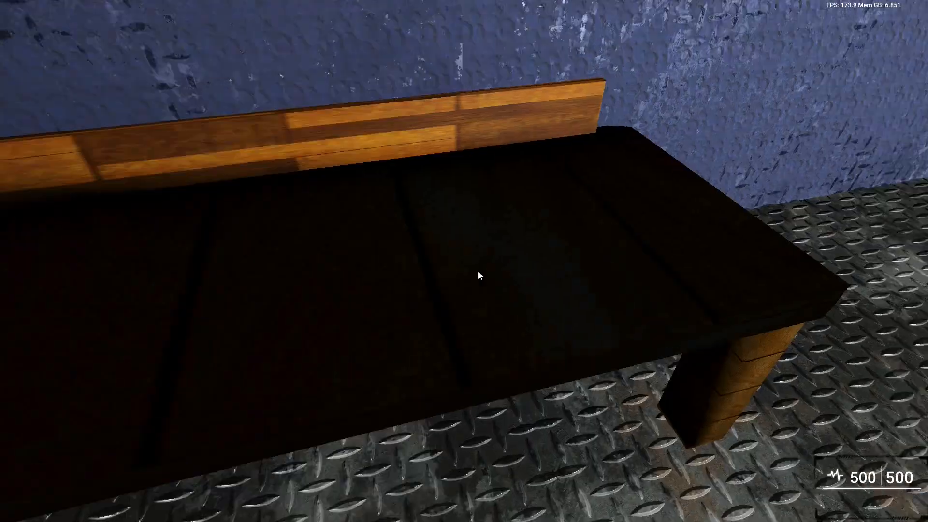
pyautogui.press('w')
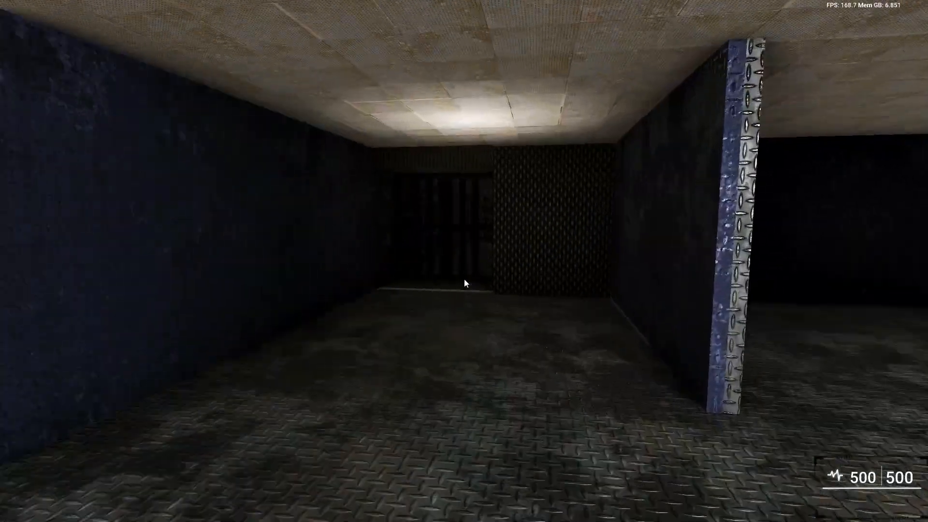
pyautogui.press('w')
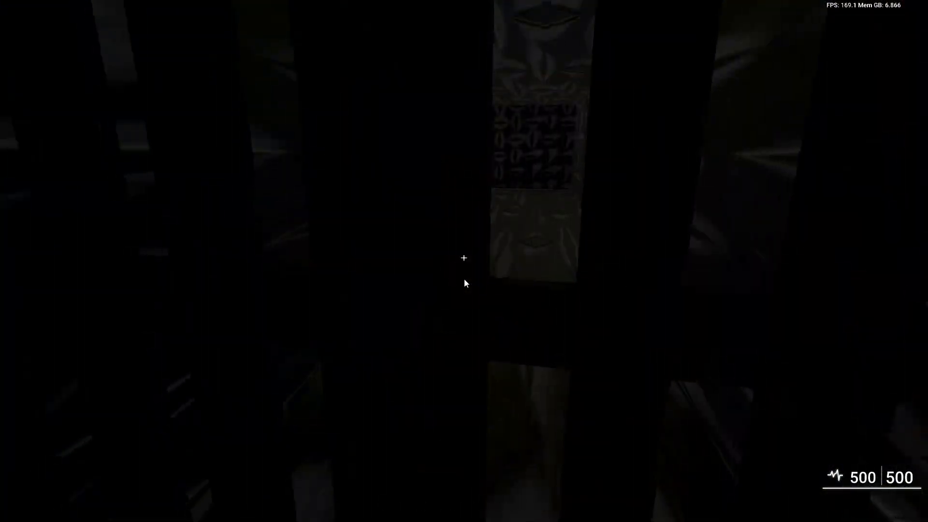
pyautogui.press('s')
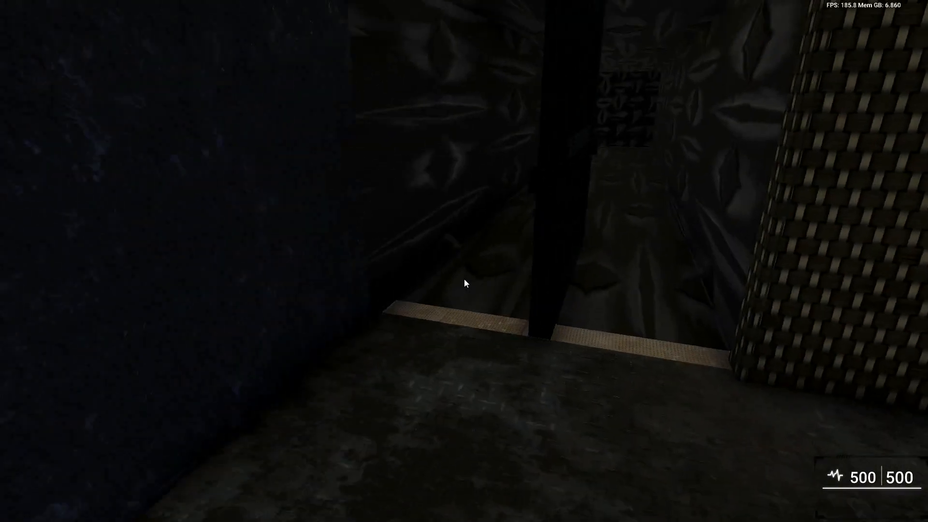
pyautogui.press('Escape')
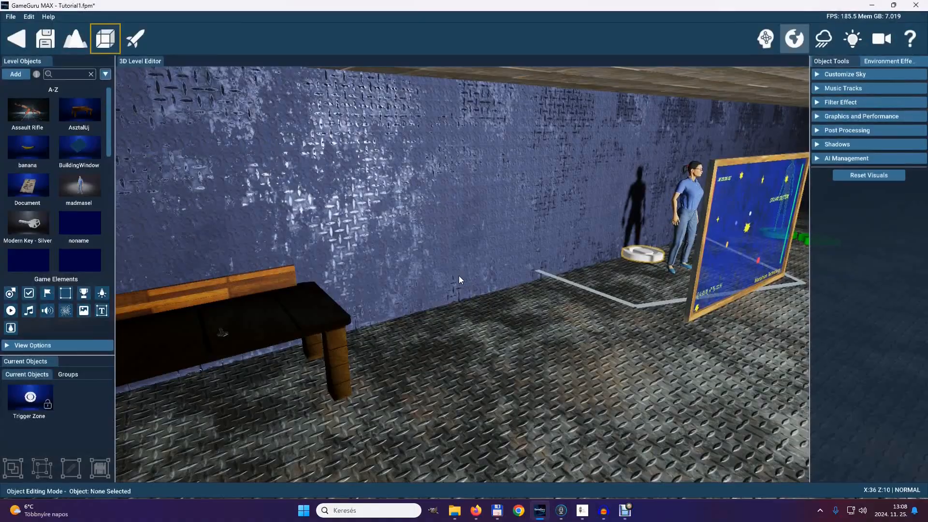